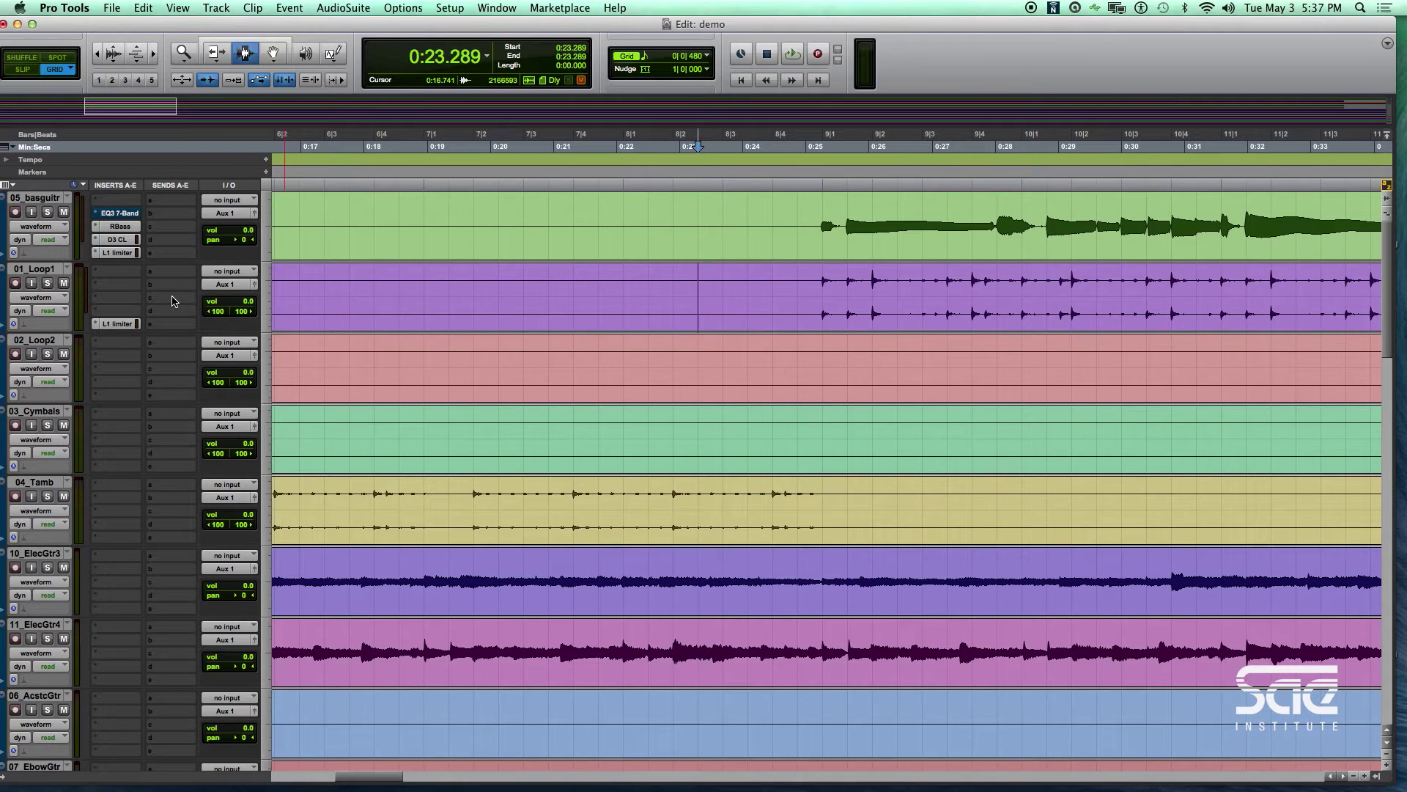
Step: Place the edit point at bar 9 on 01_Loop1 and clear the time selection
click(818, 303)
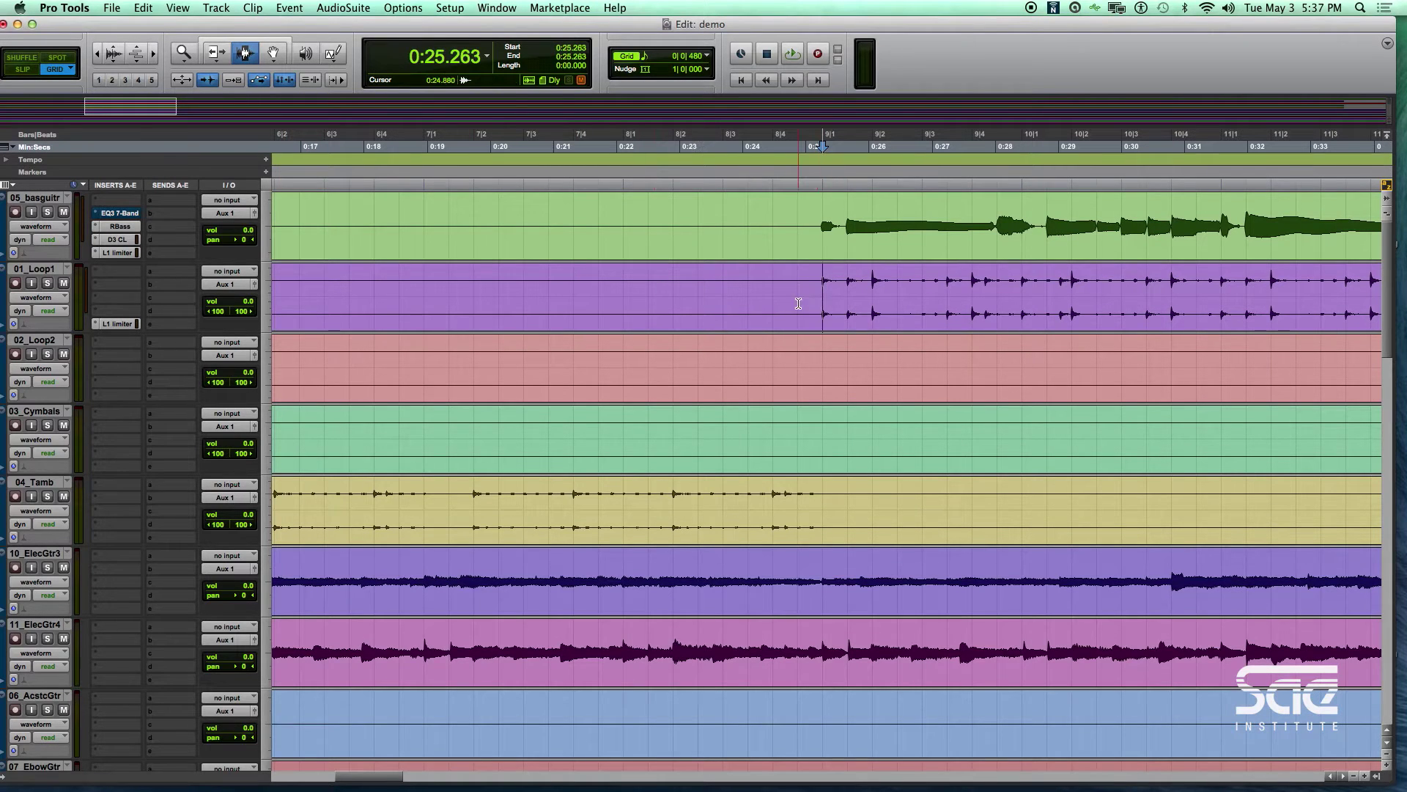
scroll(791, 305, right, 5)
mouse_move(412, 296)
mouse_down()
mouse_move(471, 296)
mouse_move(363, 296)
mouse_move(421, 298)
mouse_up()
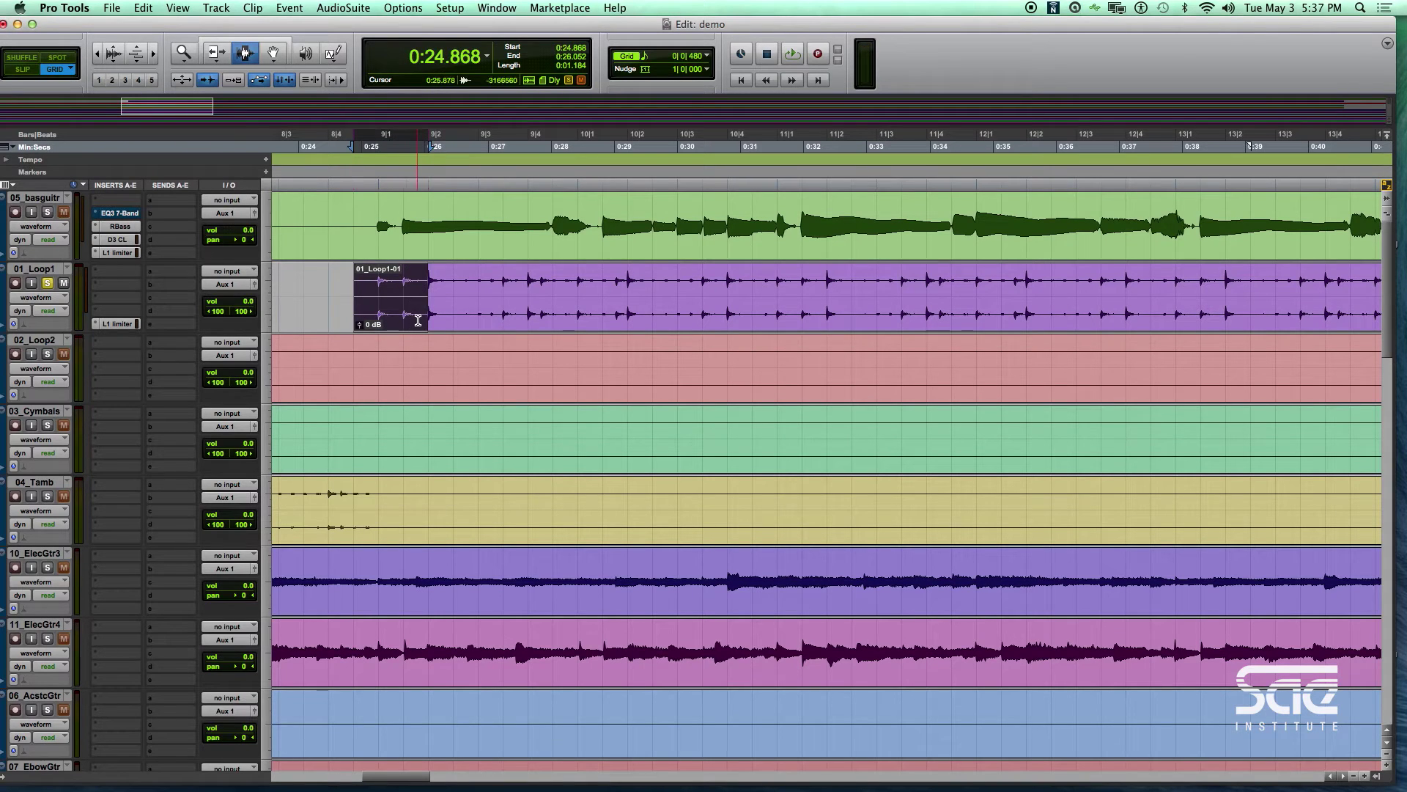
click(410, 315)
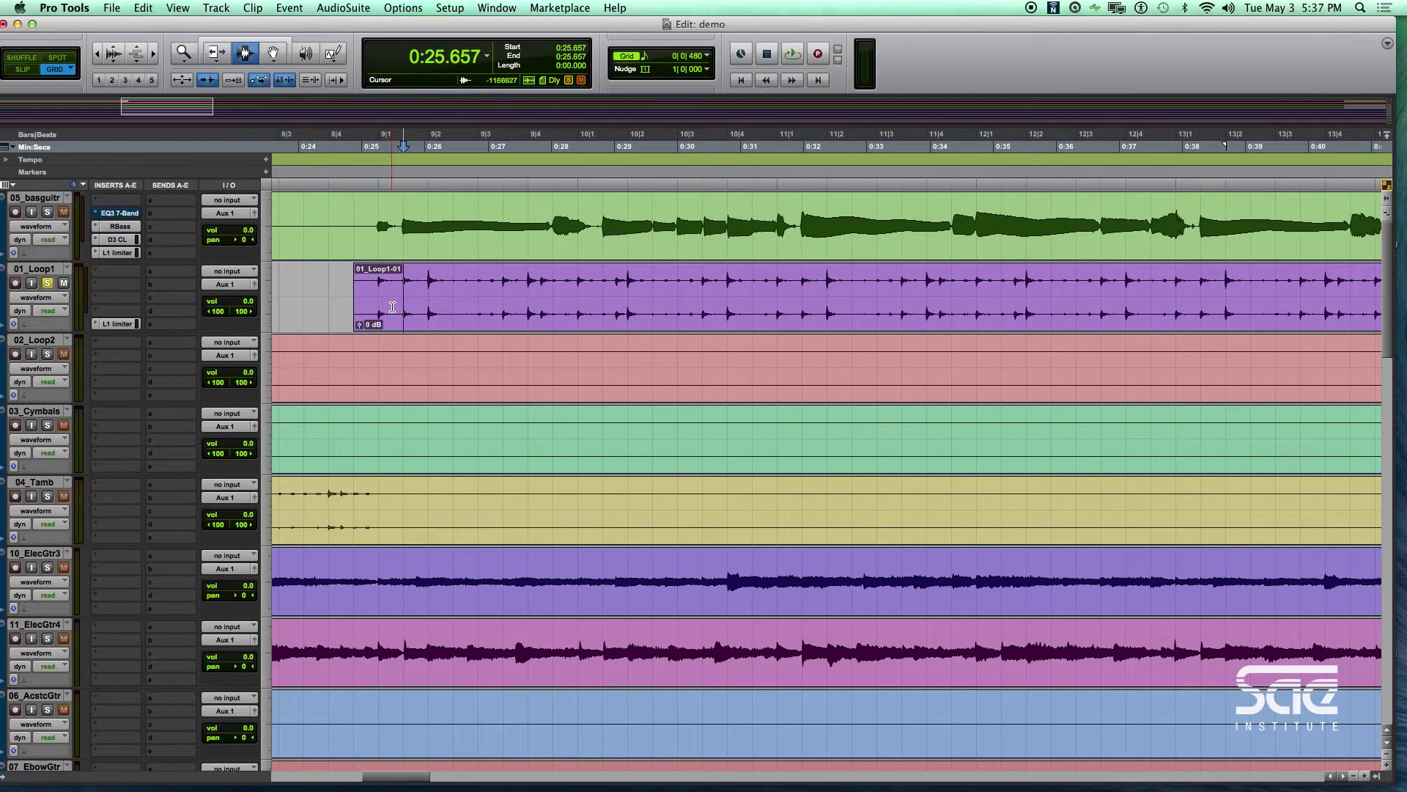
Step: Create a new stereo aux input track with Shift+Cmd+N
key(shift+super+n)
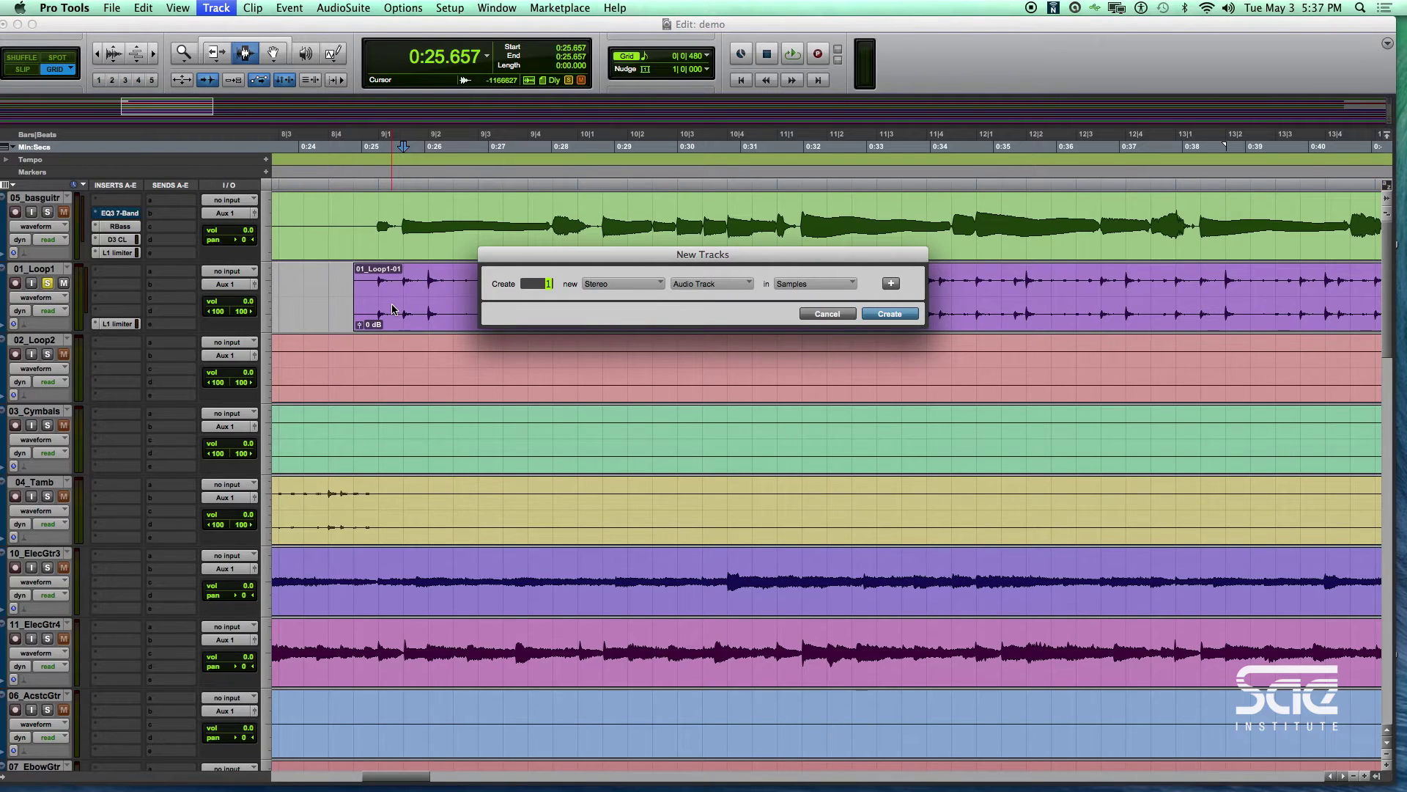
key(super+Down)
key(Return)
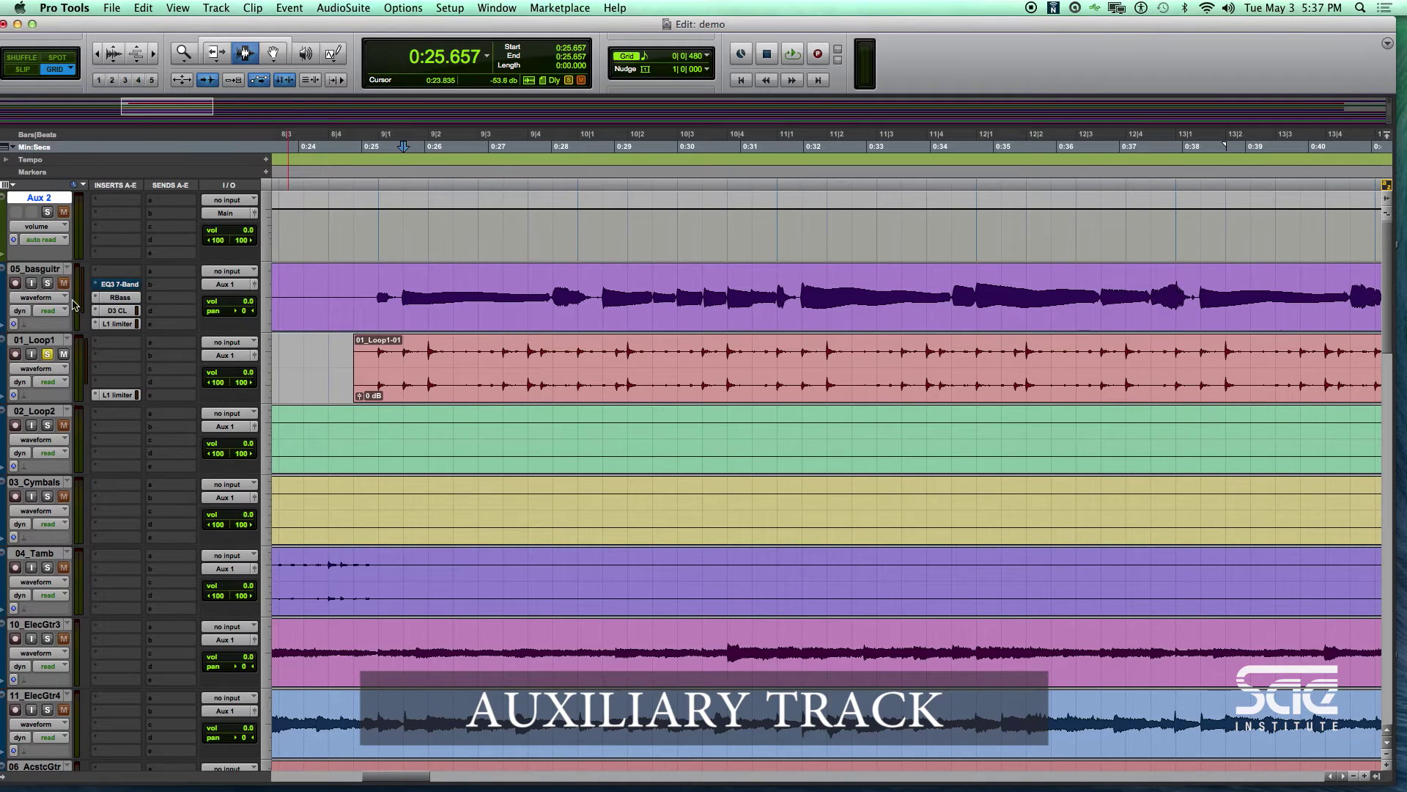
Step: Move the new Aux 2 track below 01_Loop1 and rename it 'Sn VERB'
drag(47, 205, 19, 346)
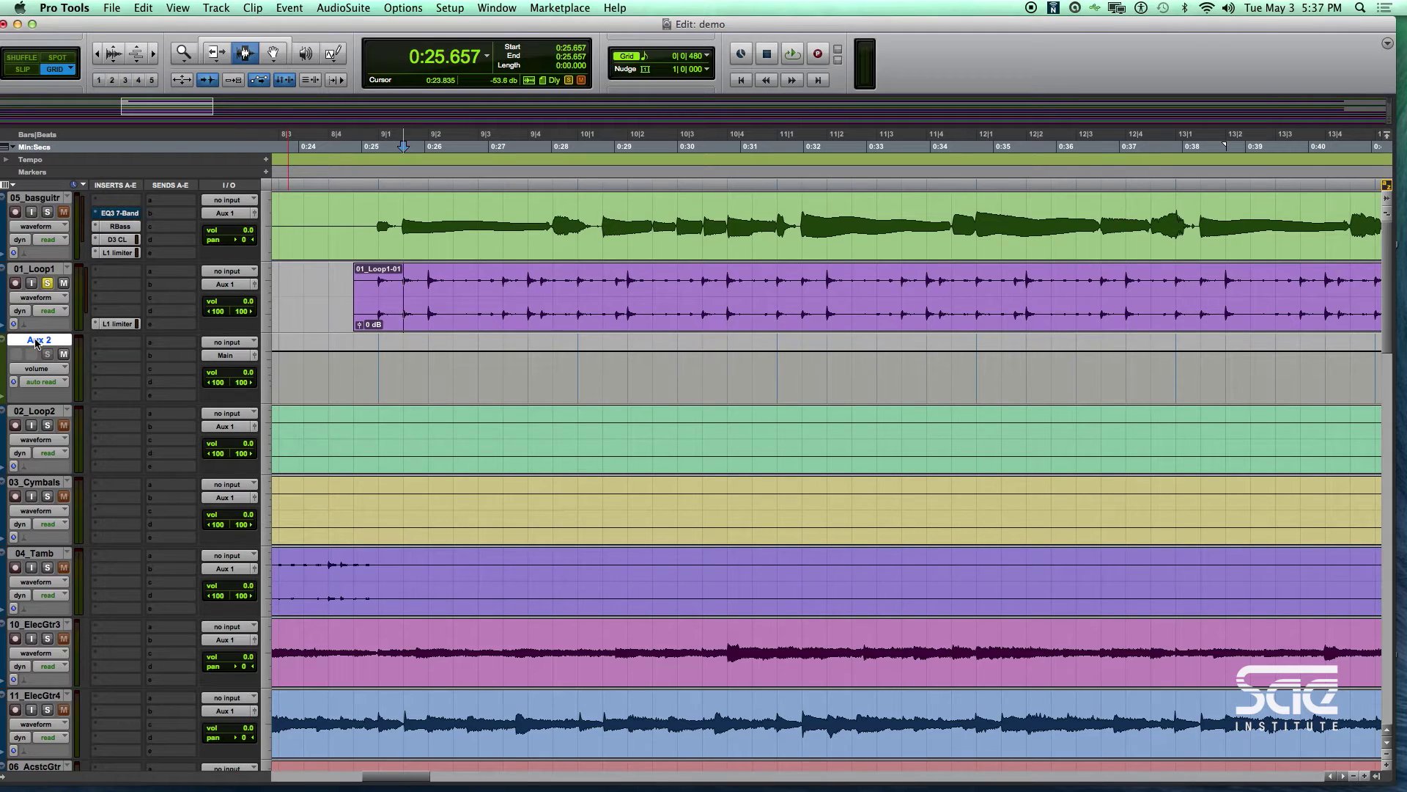
double_click(36, 341)
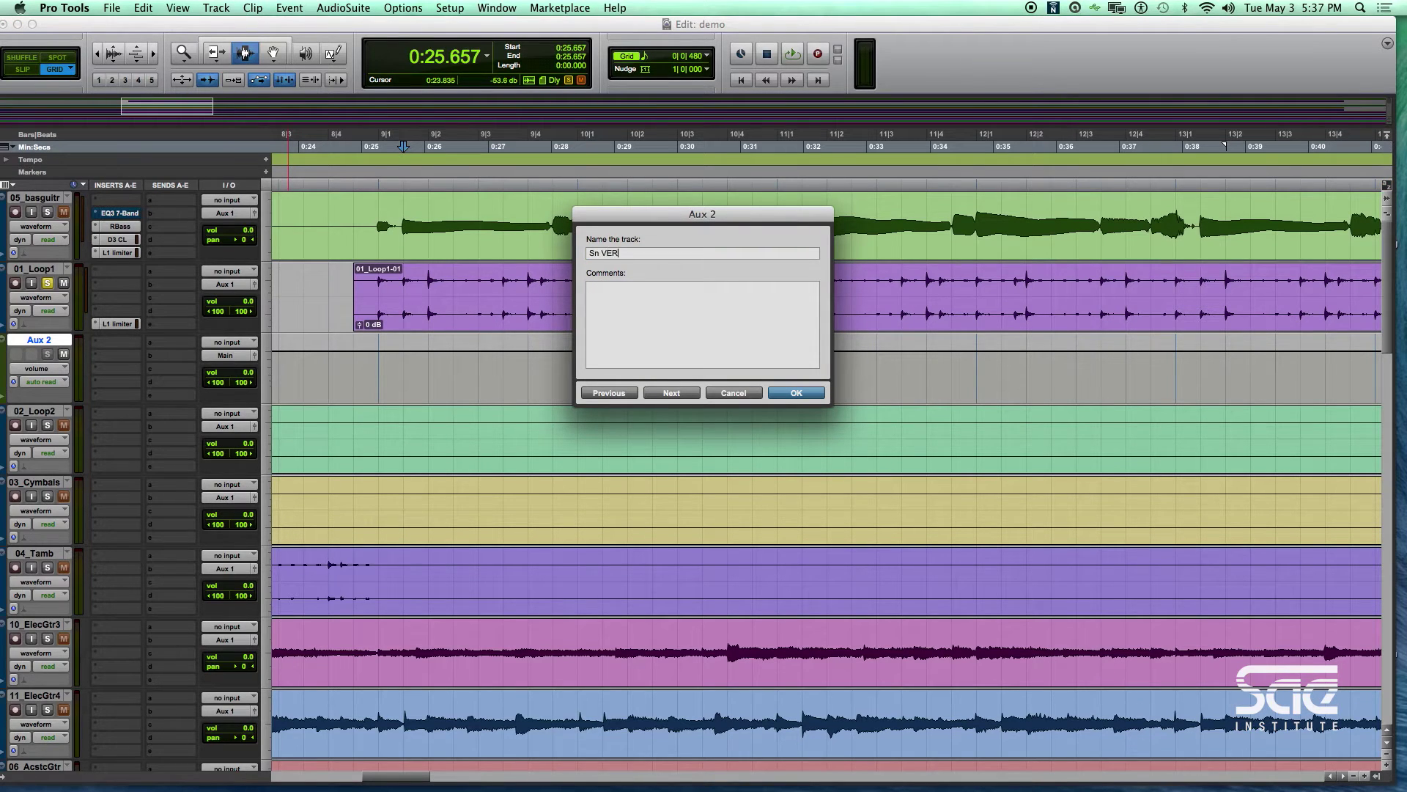
text(Sn VERB)
key(Return)
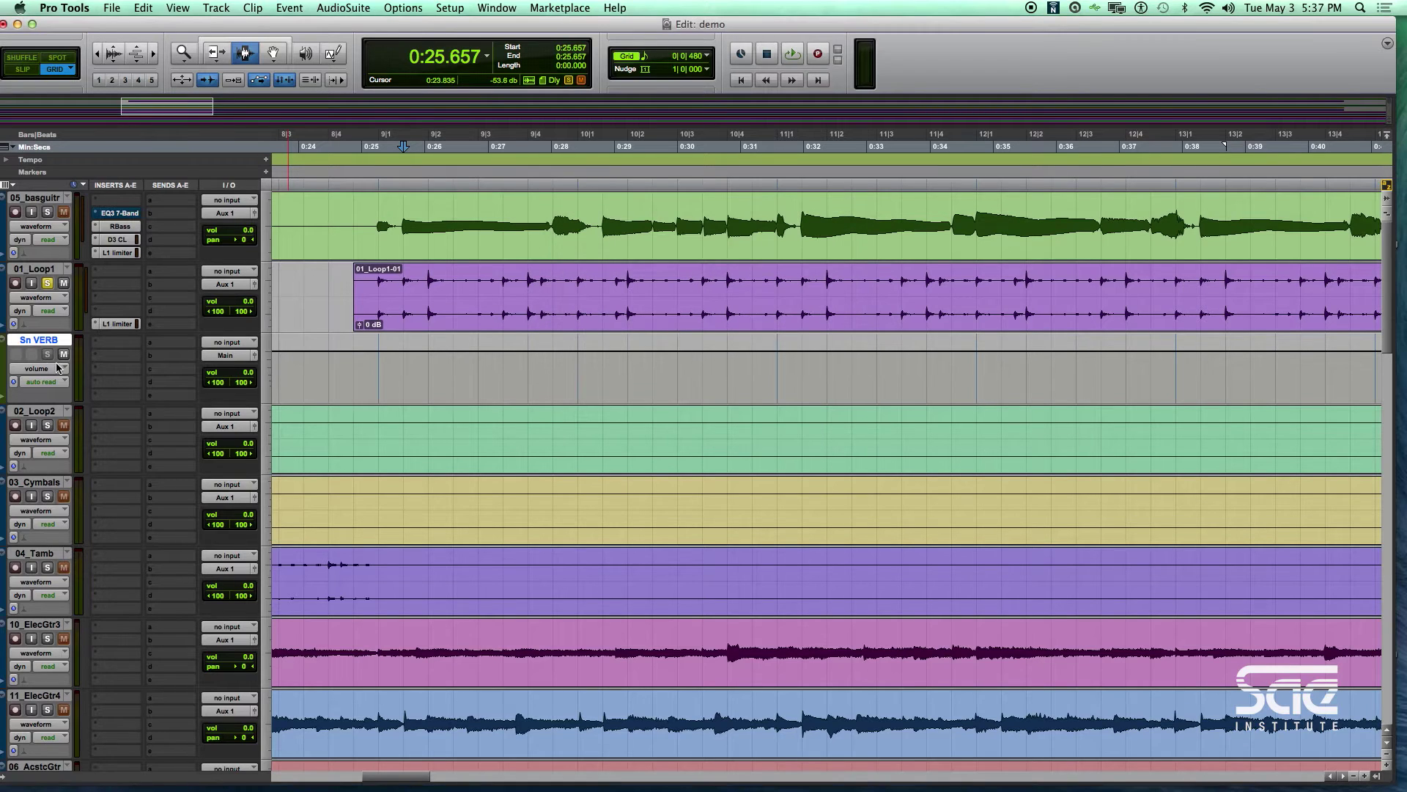
Step: Insert a stereo RVerb reverb on the Sn VERB track's first insert slot
click(106, 345)
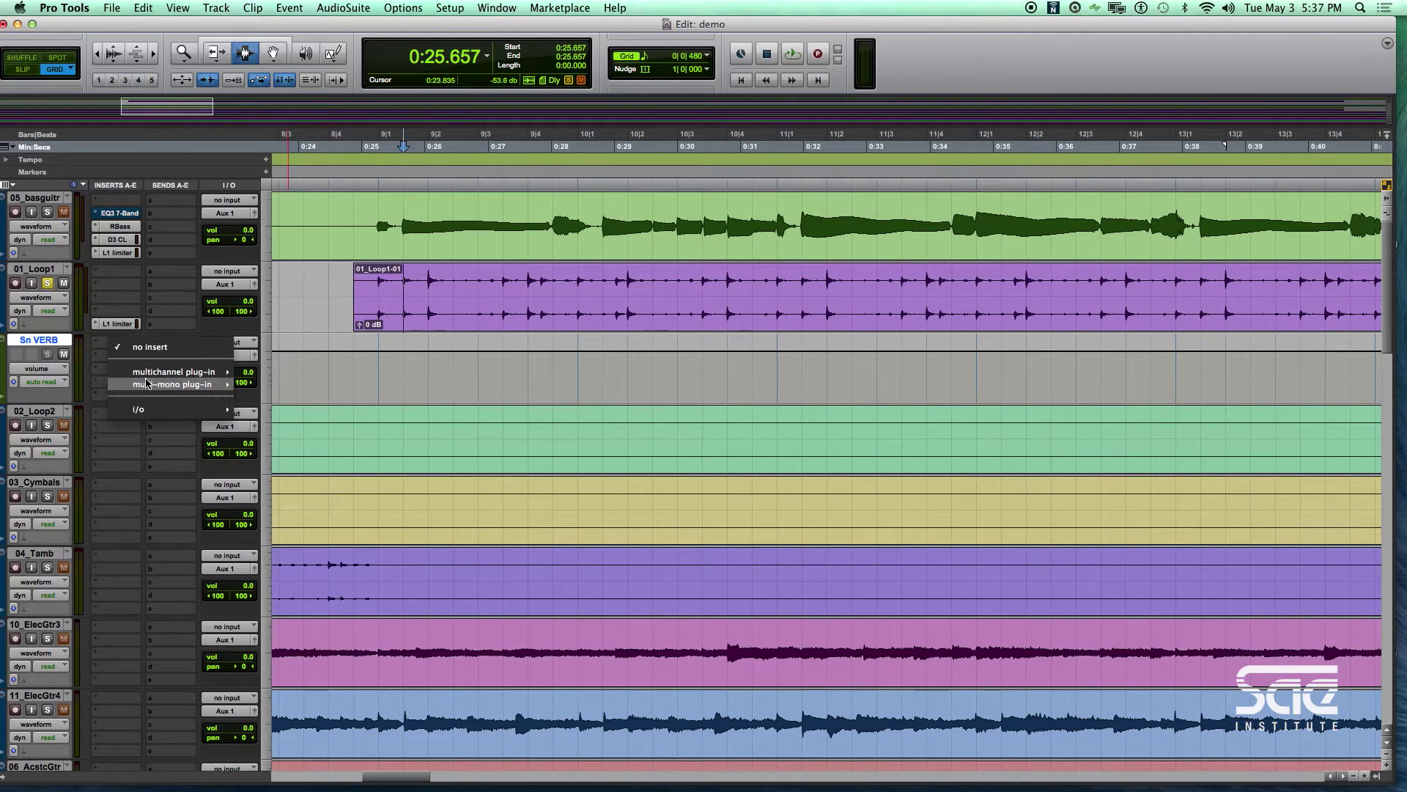
mouse_move(154, 372)
mouse_move(271, 415)
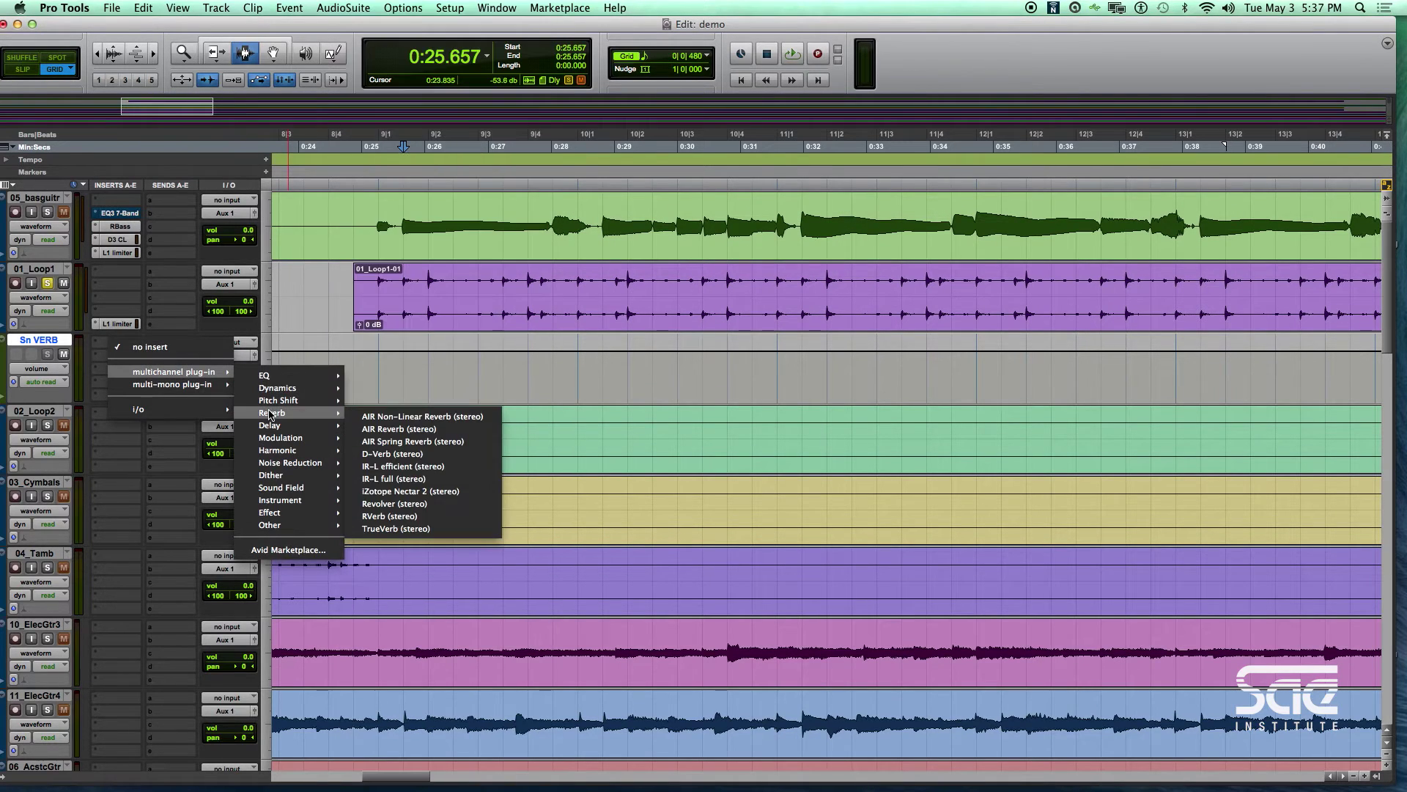
click(386, 517)
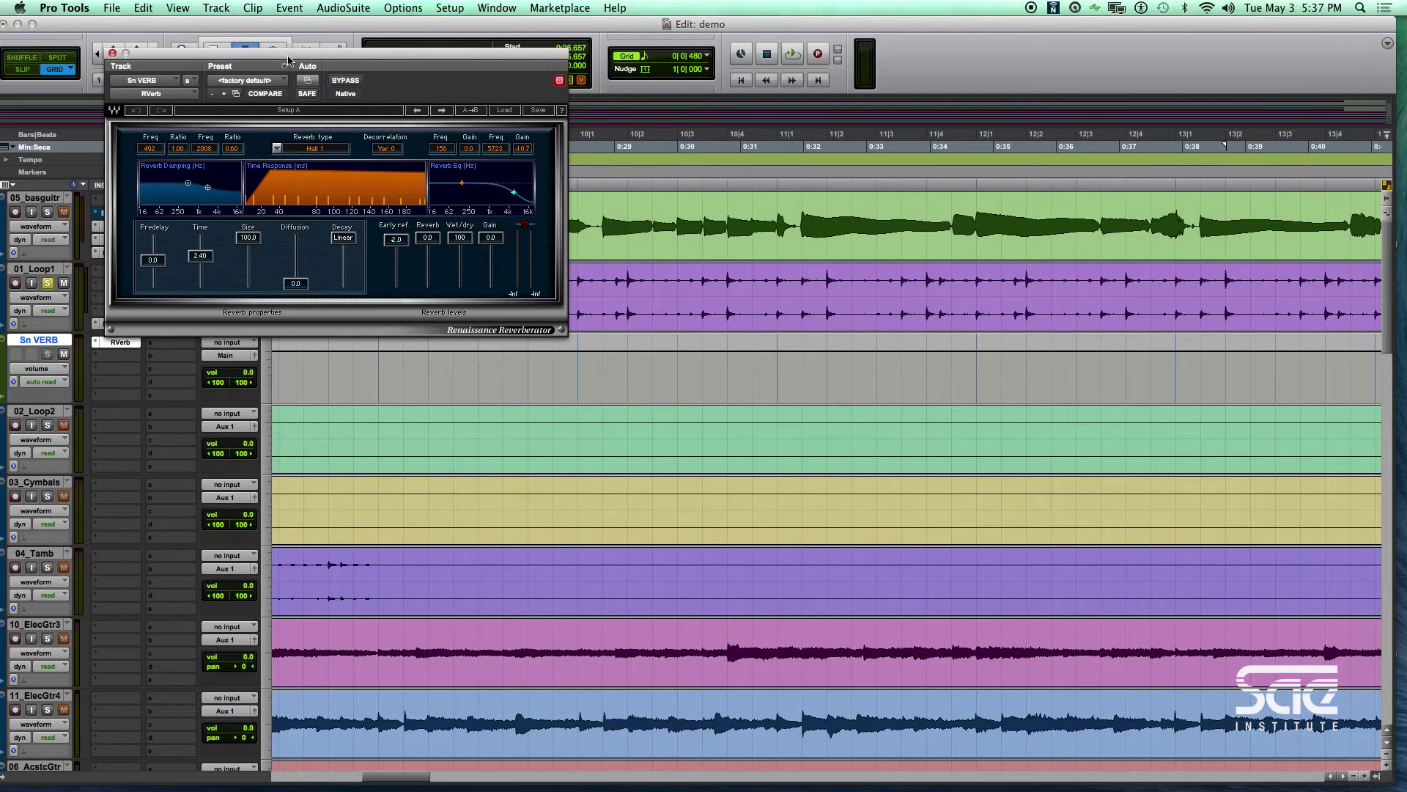
drag(288, 61, 1096, 438)
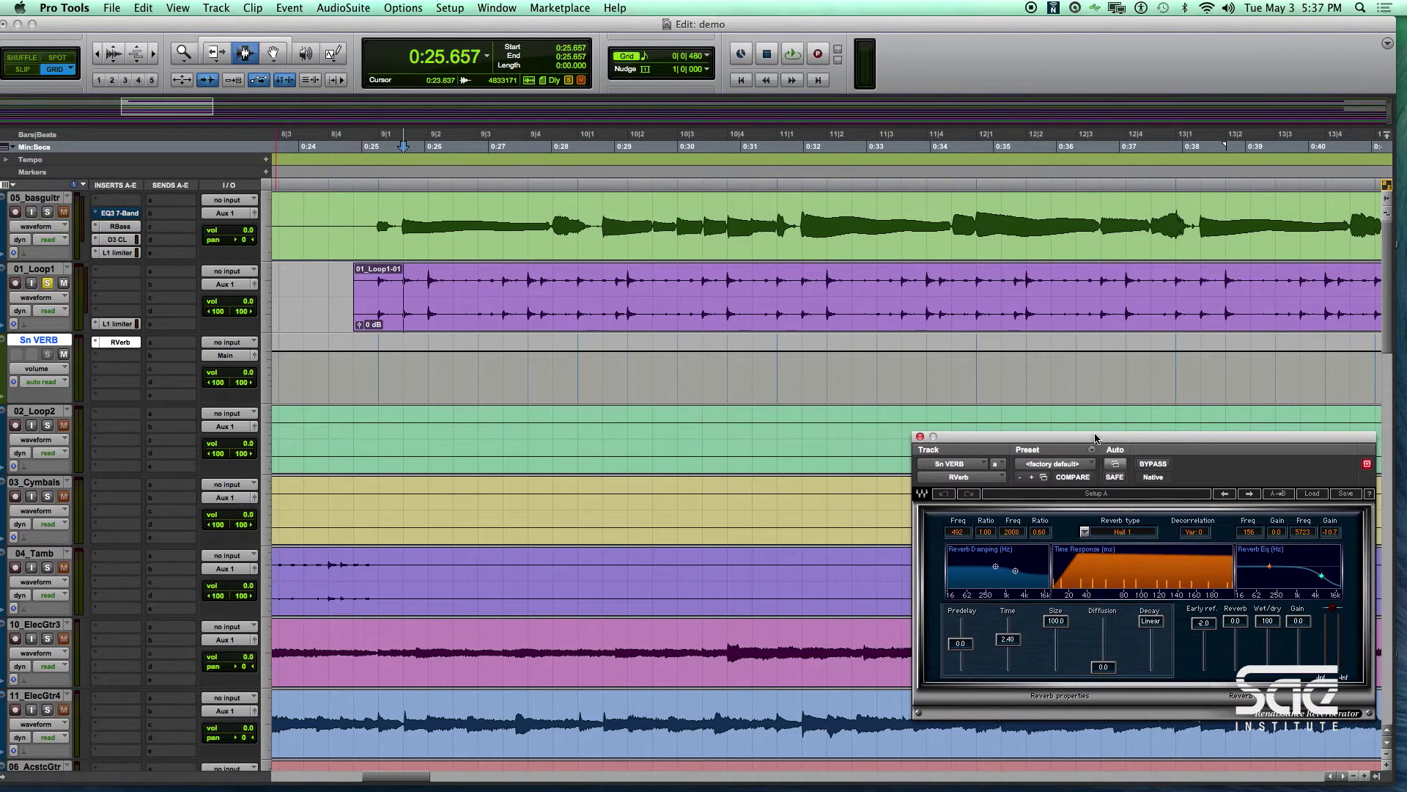
Step: Load the Halls > Medium Hall preset into the RVerb plug-in
click(1310, 494)
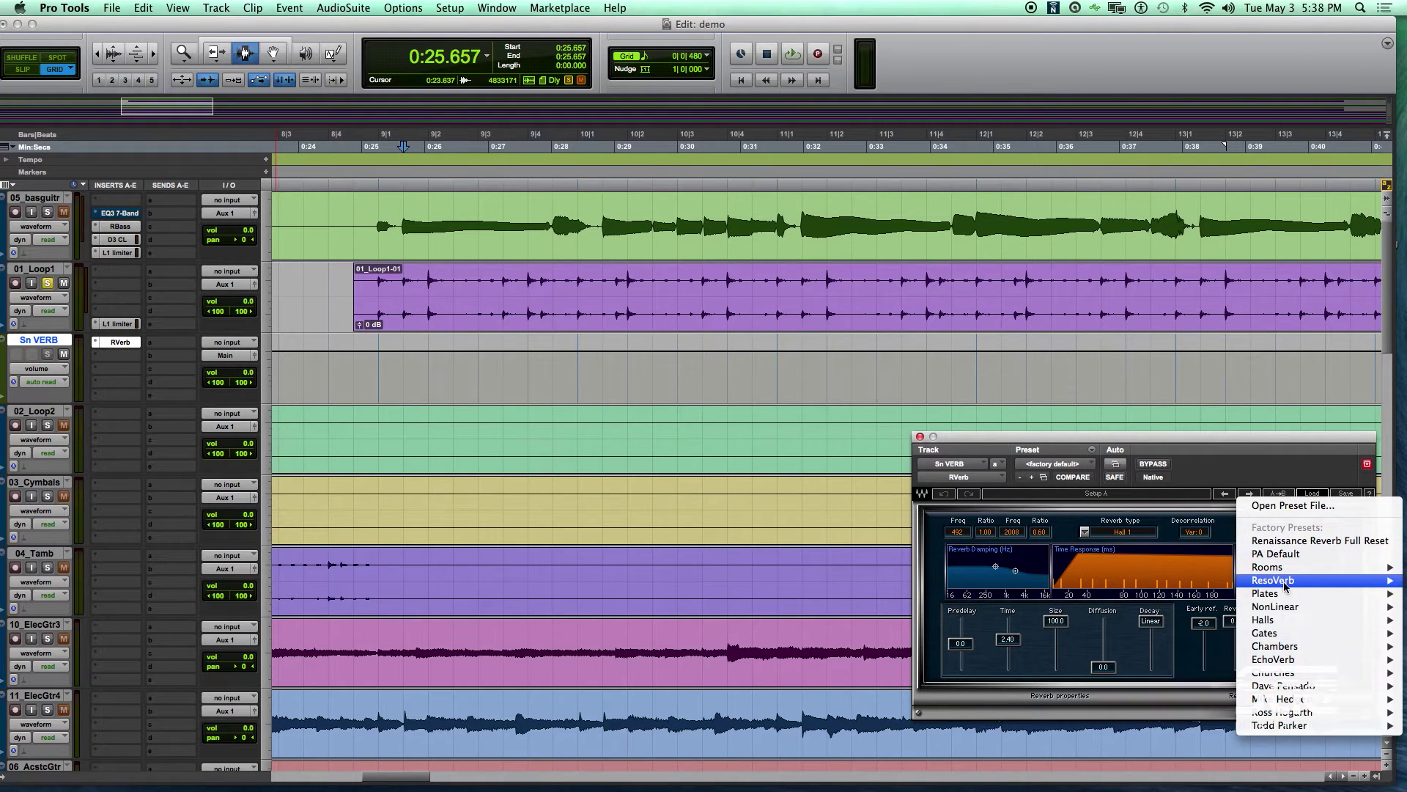
mouse_move(1283, 584)
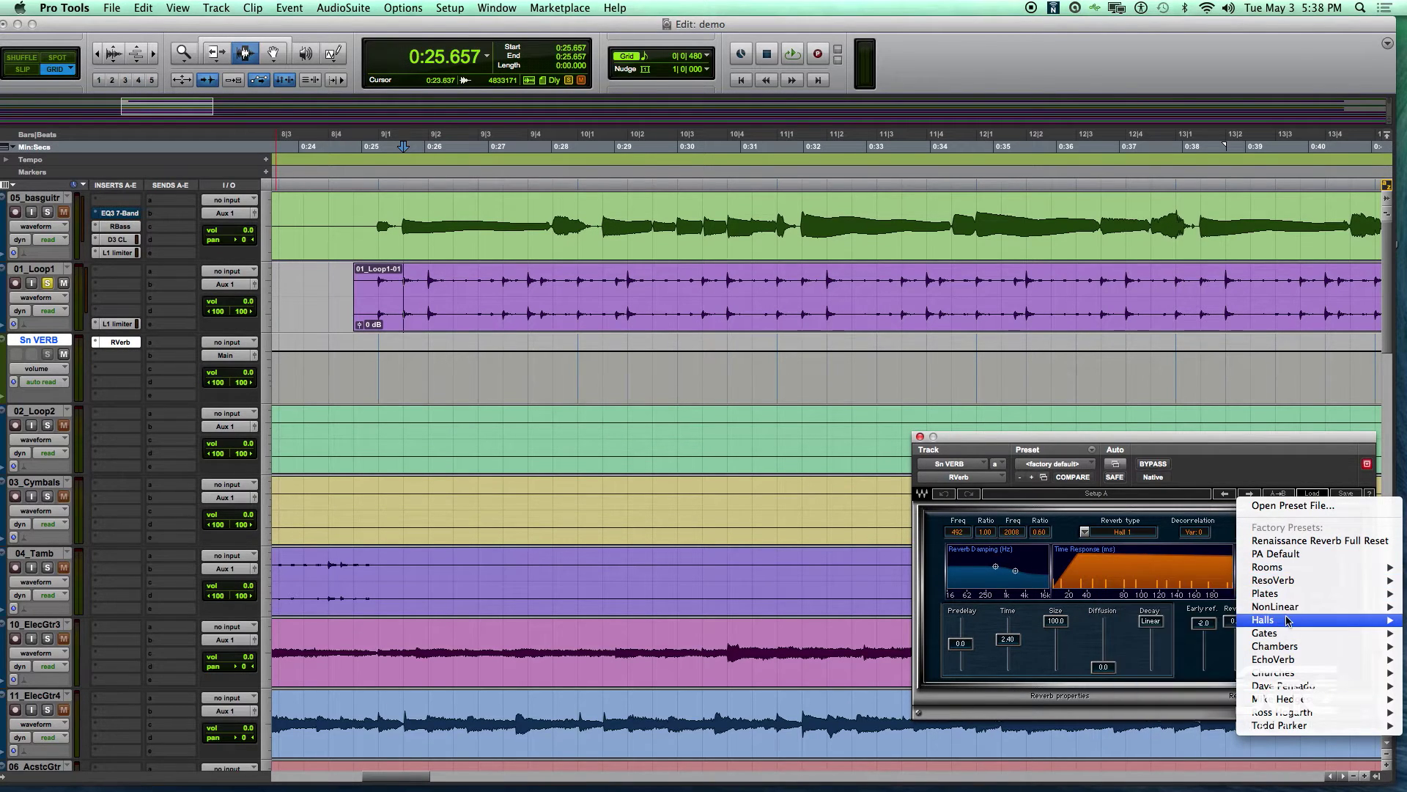
mouse_move(1288, 621)
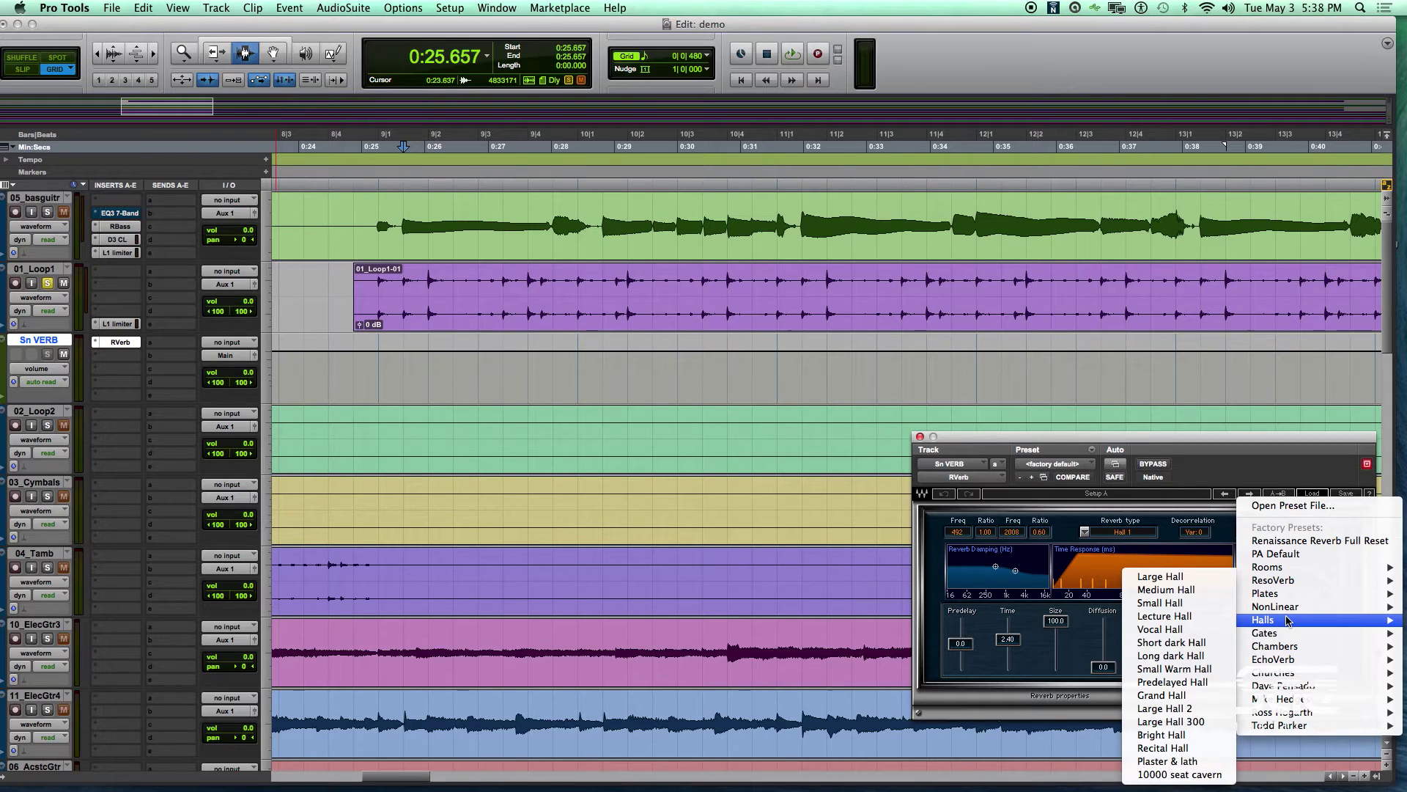
click(1160, 590)
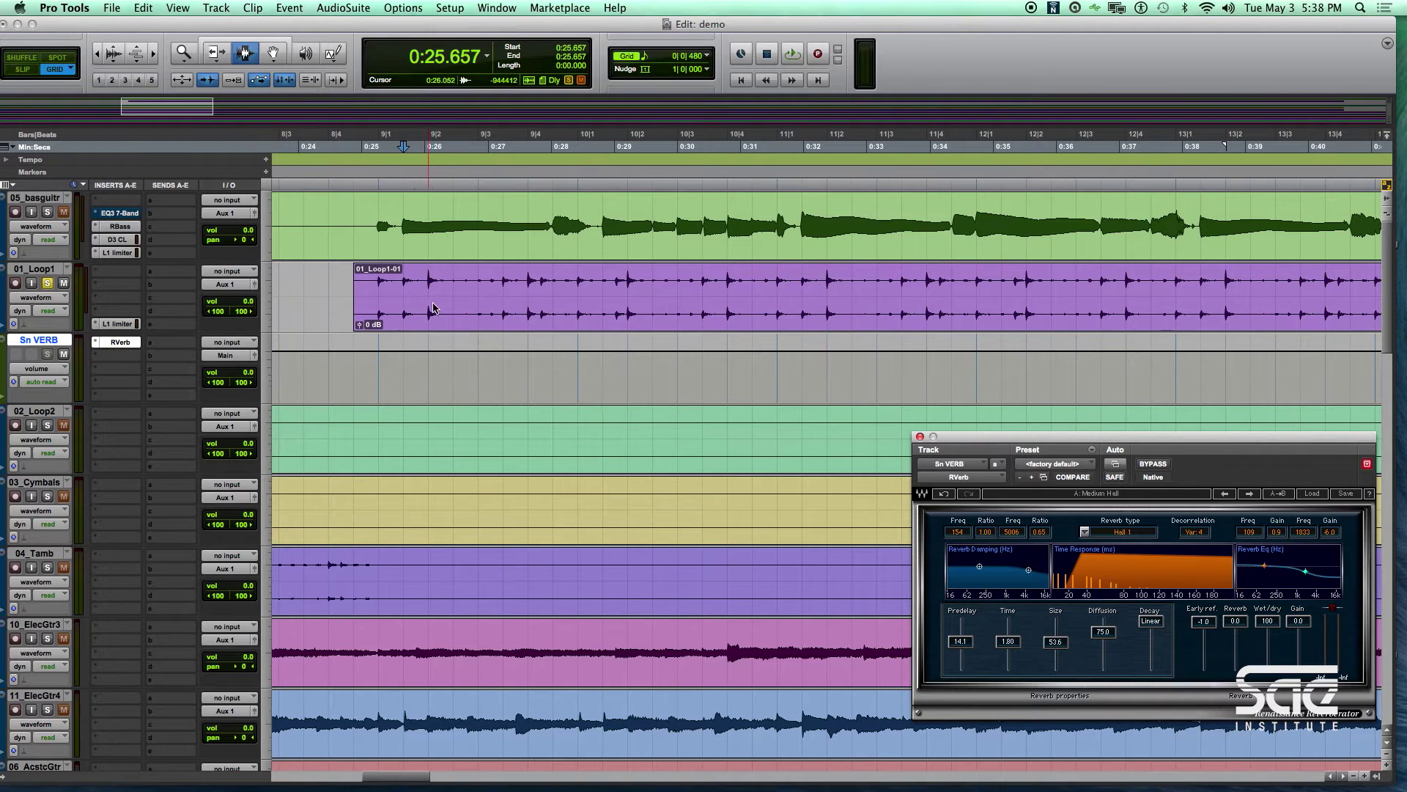
click(433, 308)
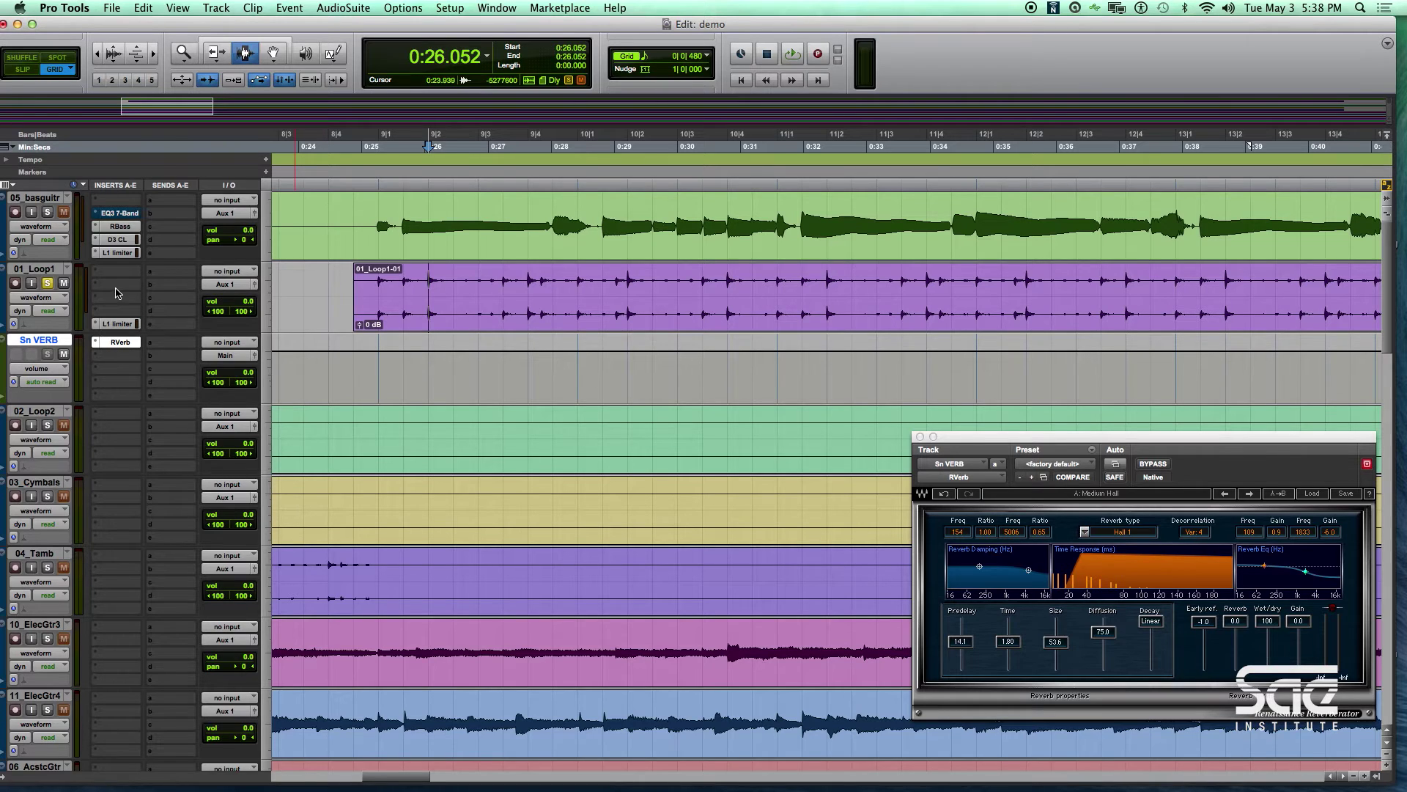
Step: Assign 01_Loop1's send b to the Sn VERB (Stereo) track
click(154, 284)
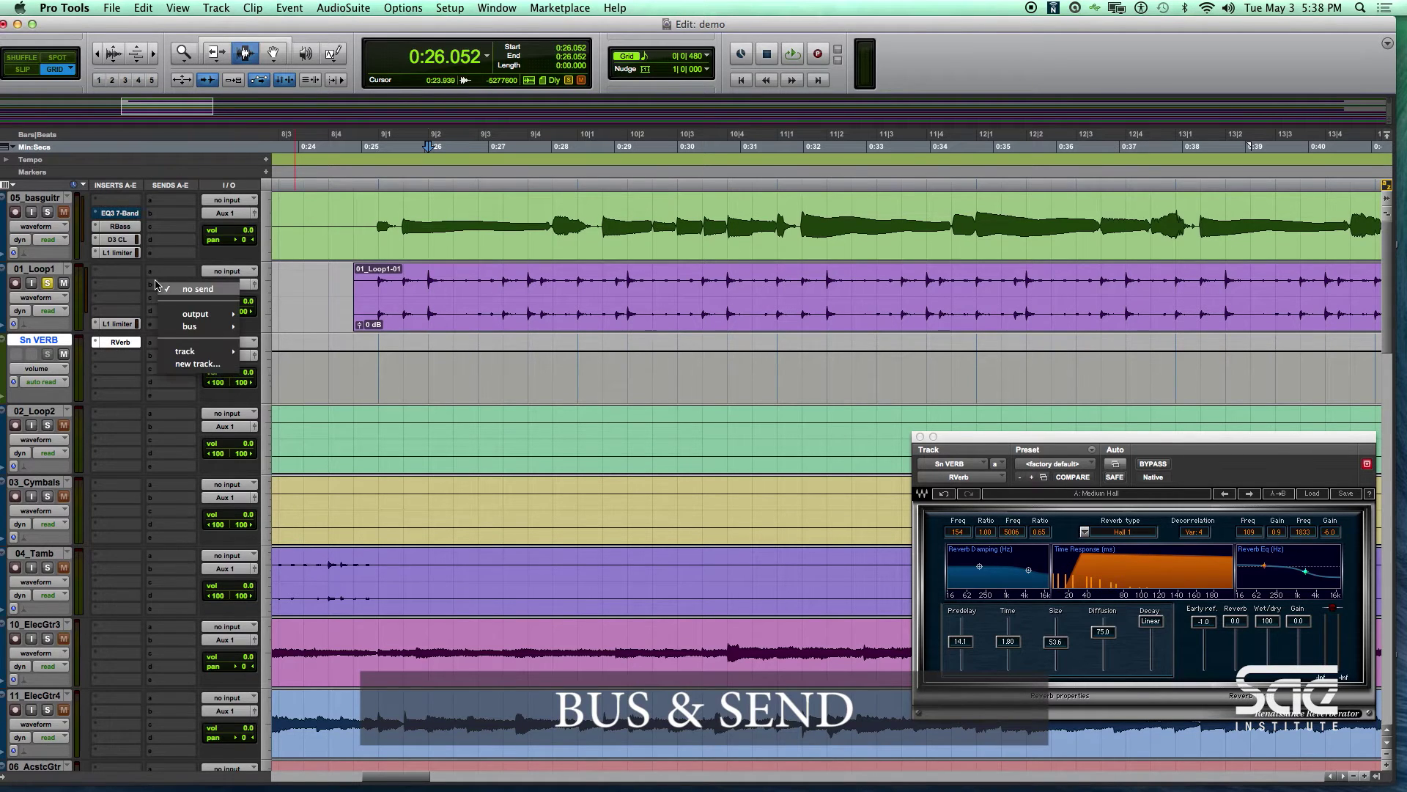
mouse_move(189, 326)
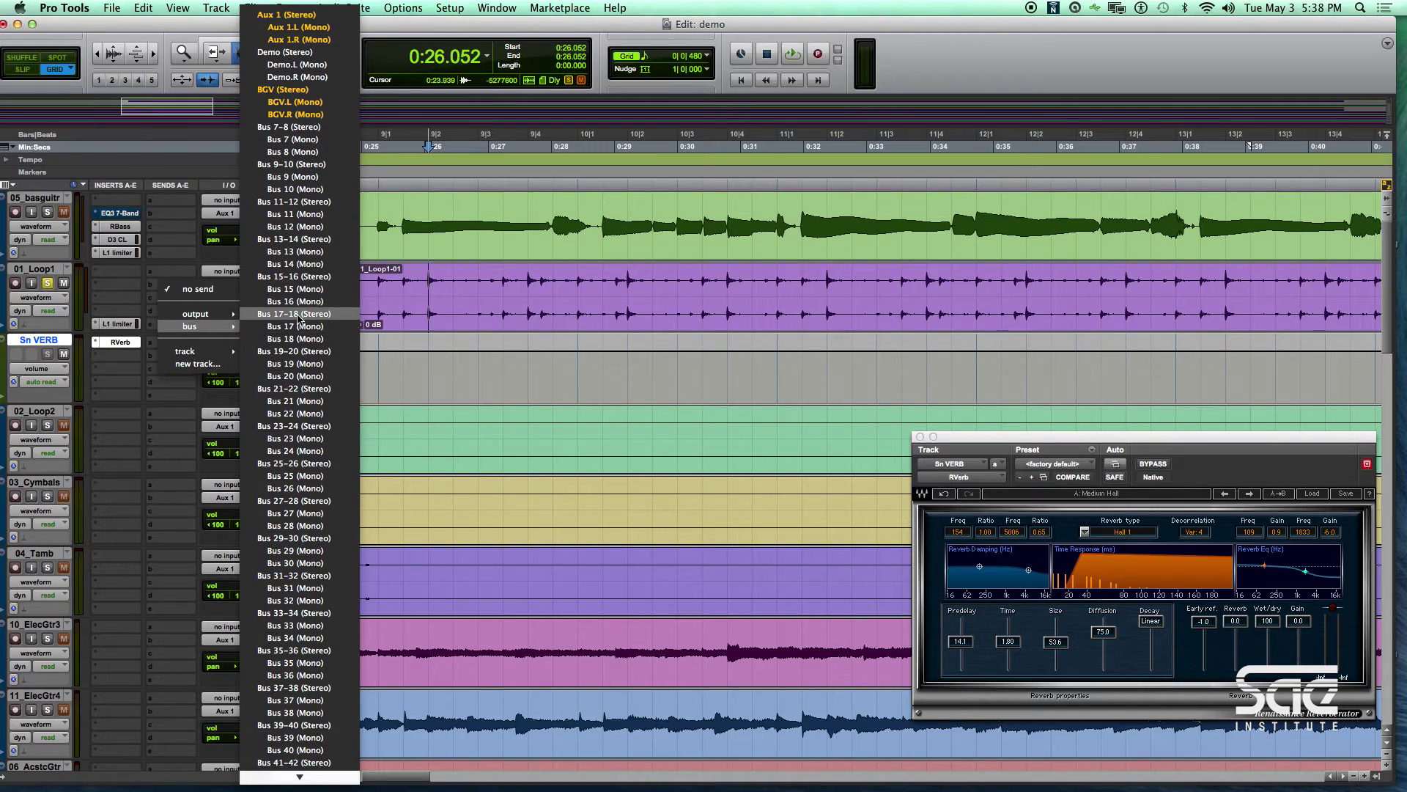
mouse_move(198, 352)
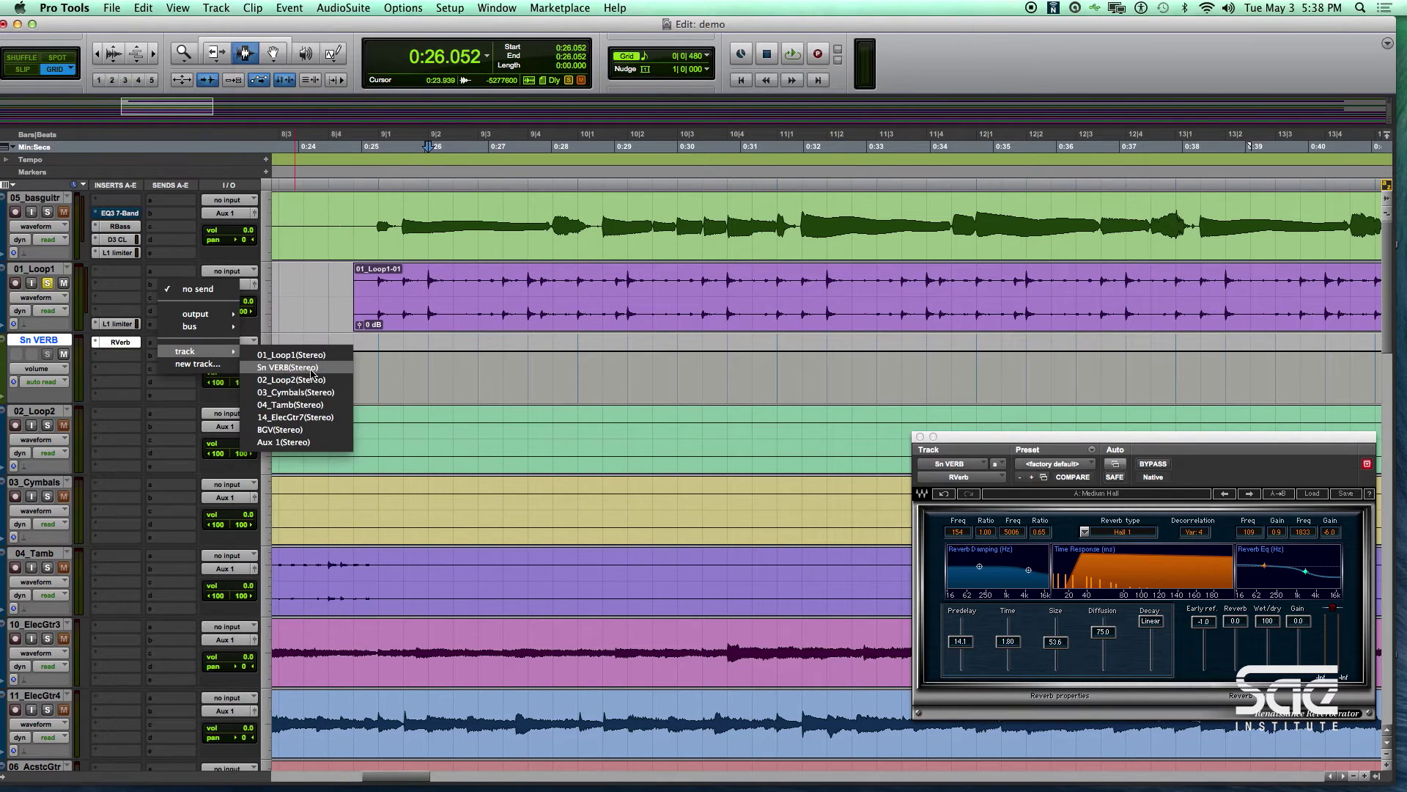
click(312, 368)
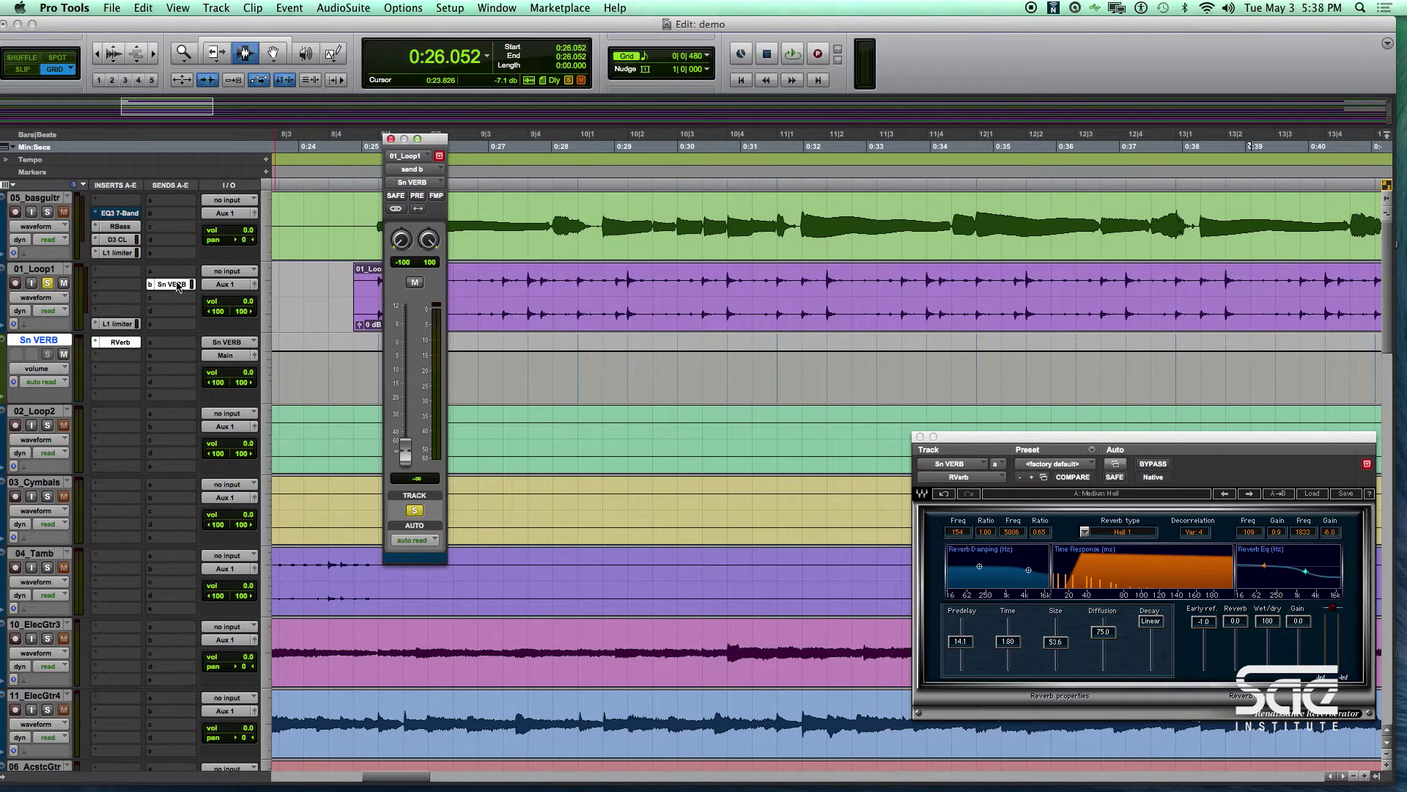
Step: Raise 01_Loop1's Sn VERB send to -10.2 dB and play from 0:24.868
drag(435, 127, 595, 331)
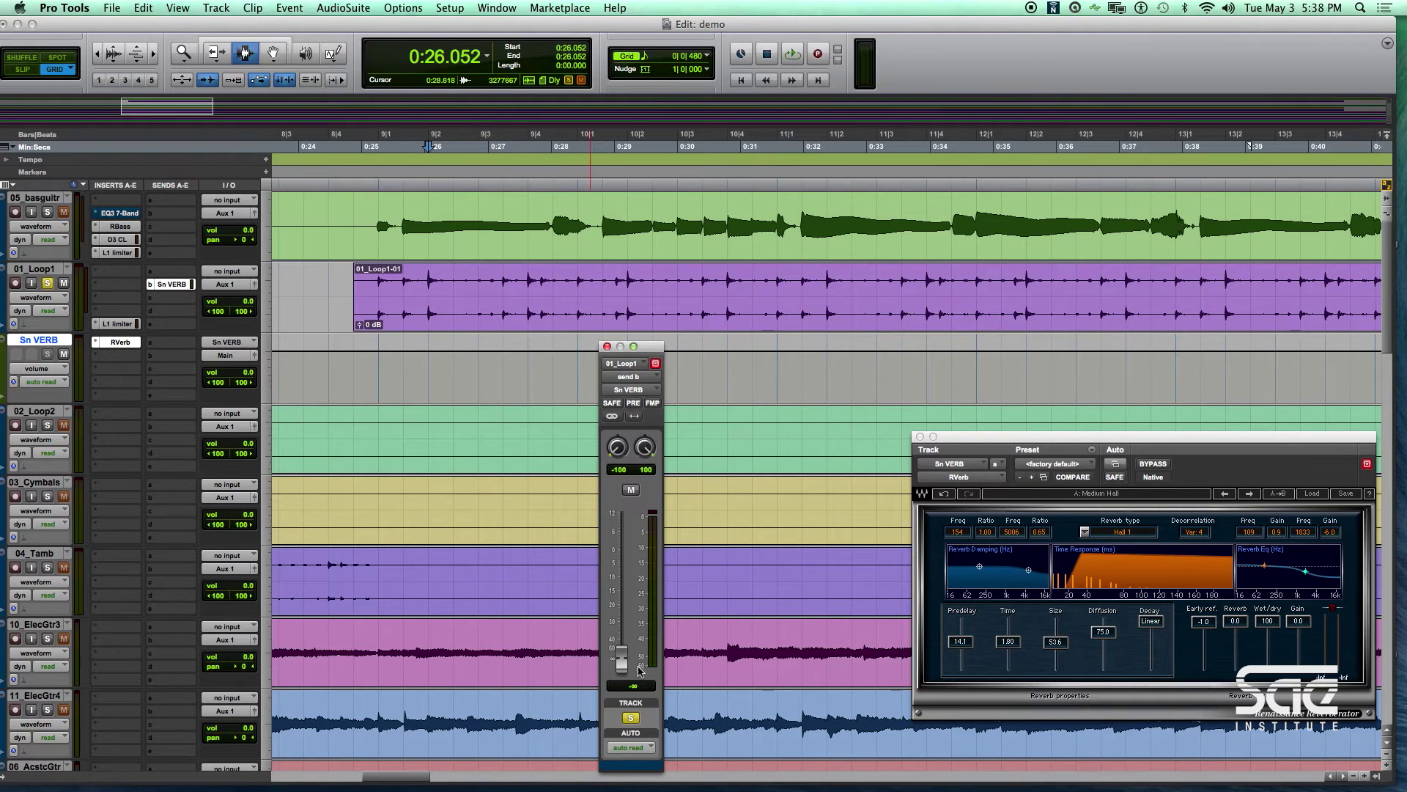
drag(621, 658, 614, 577)
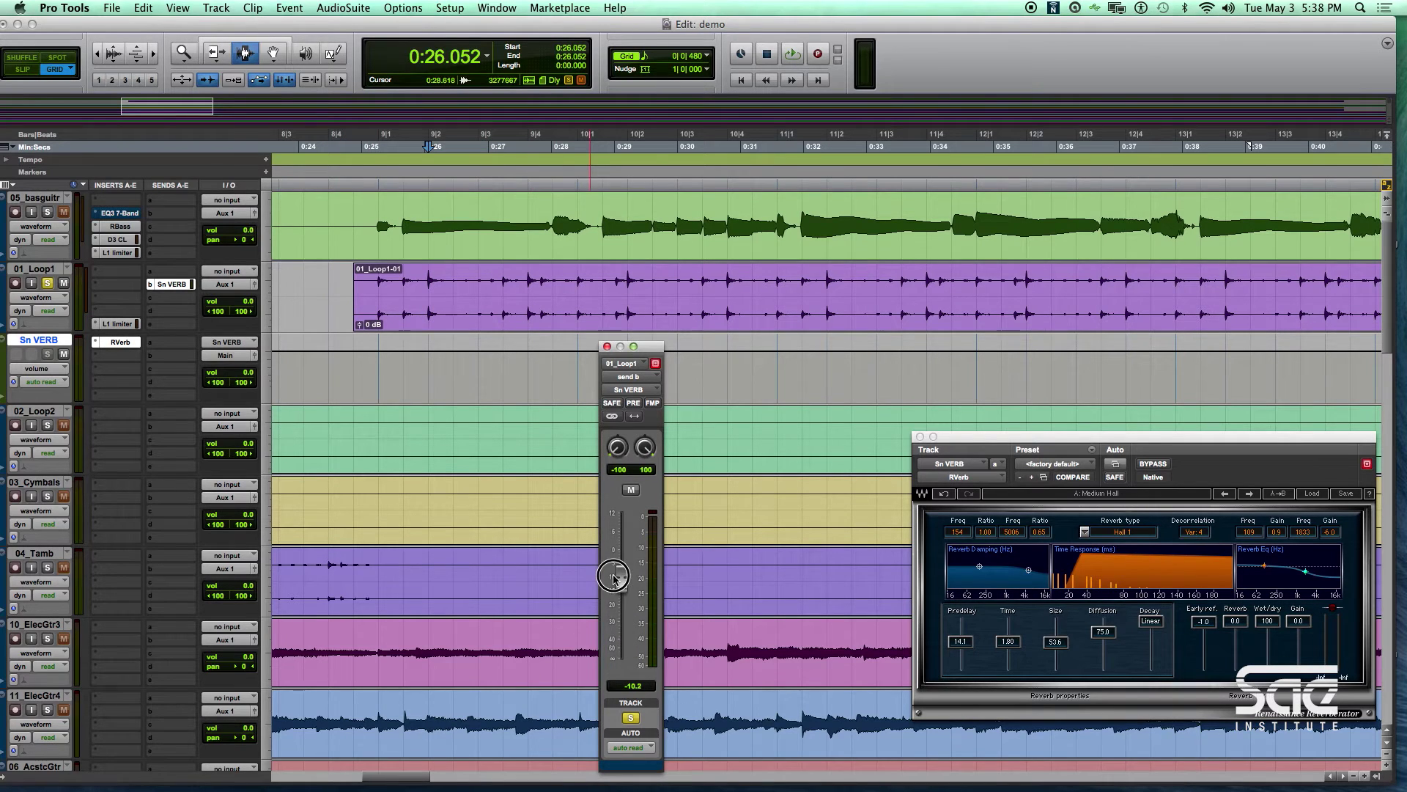
click(356, 291)
key(space)
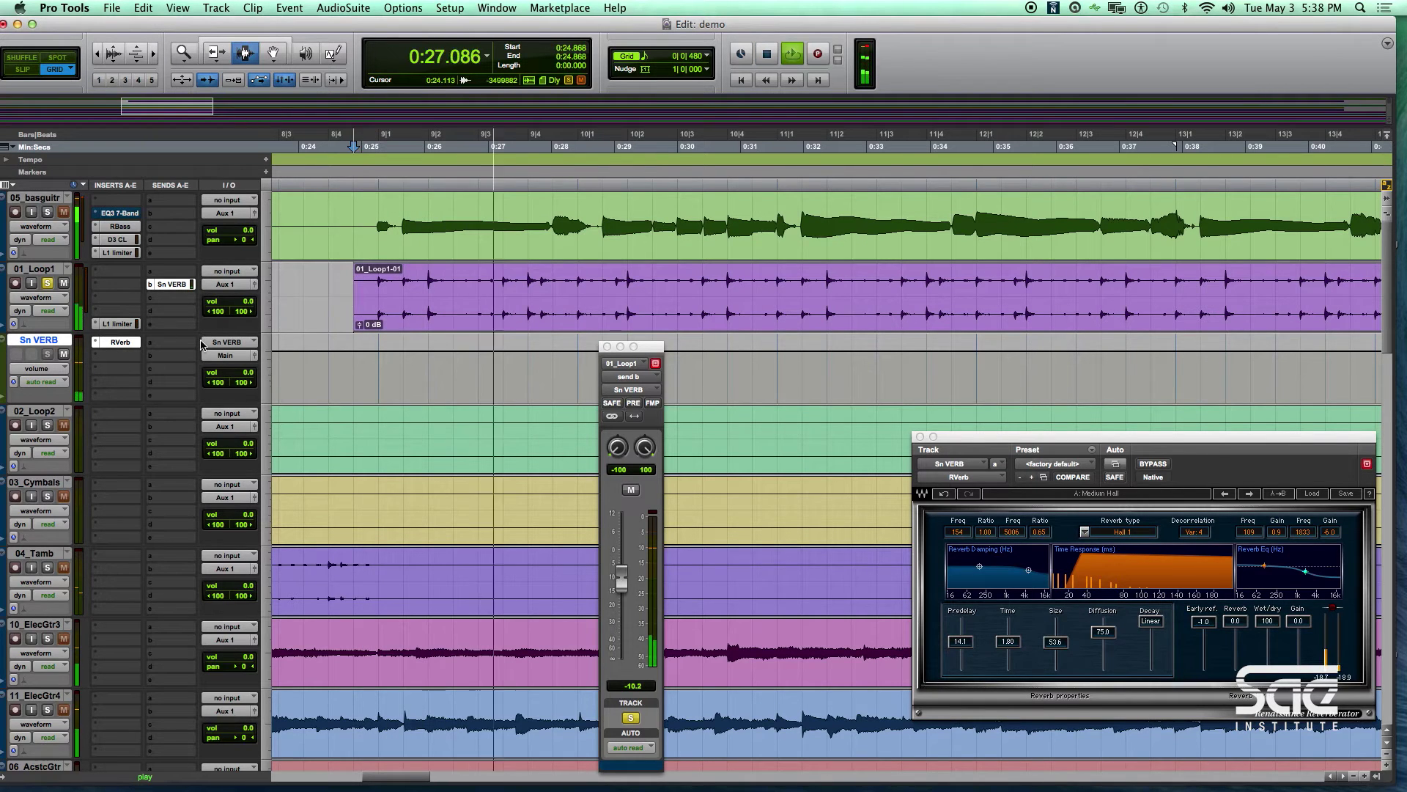
Step: Set the Sn VERB aux track's routing
click(253, 355)
mouse_move(253, 357)
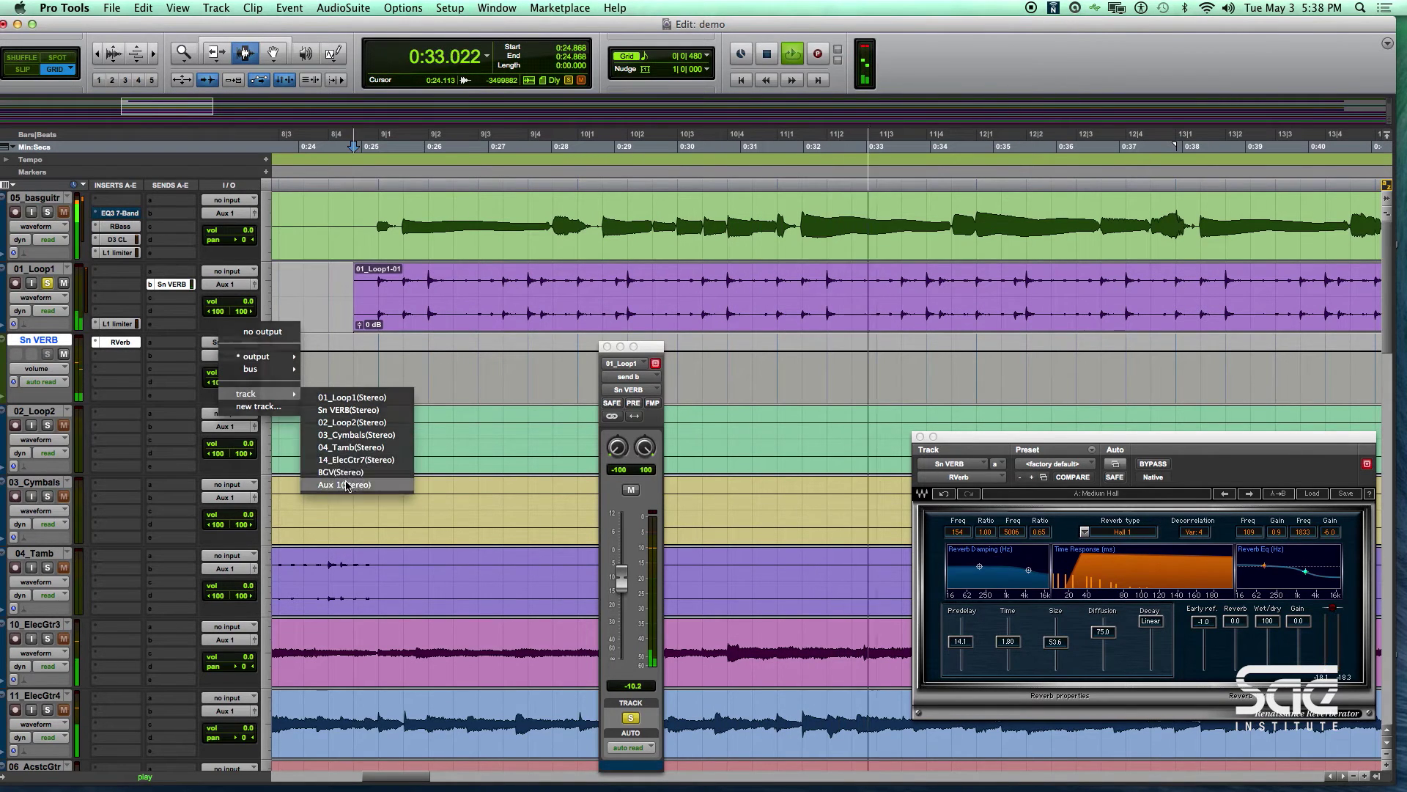
click(350, 460)
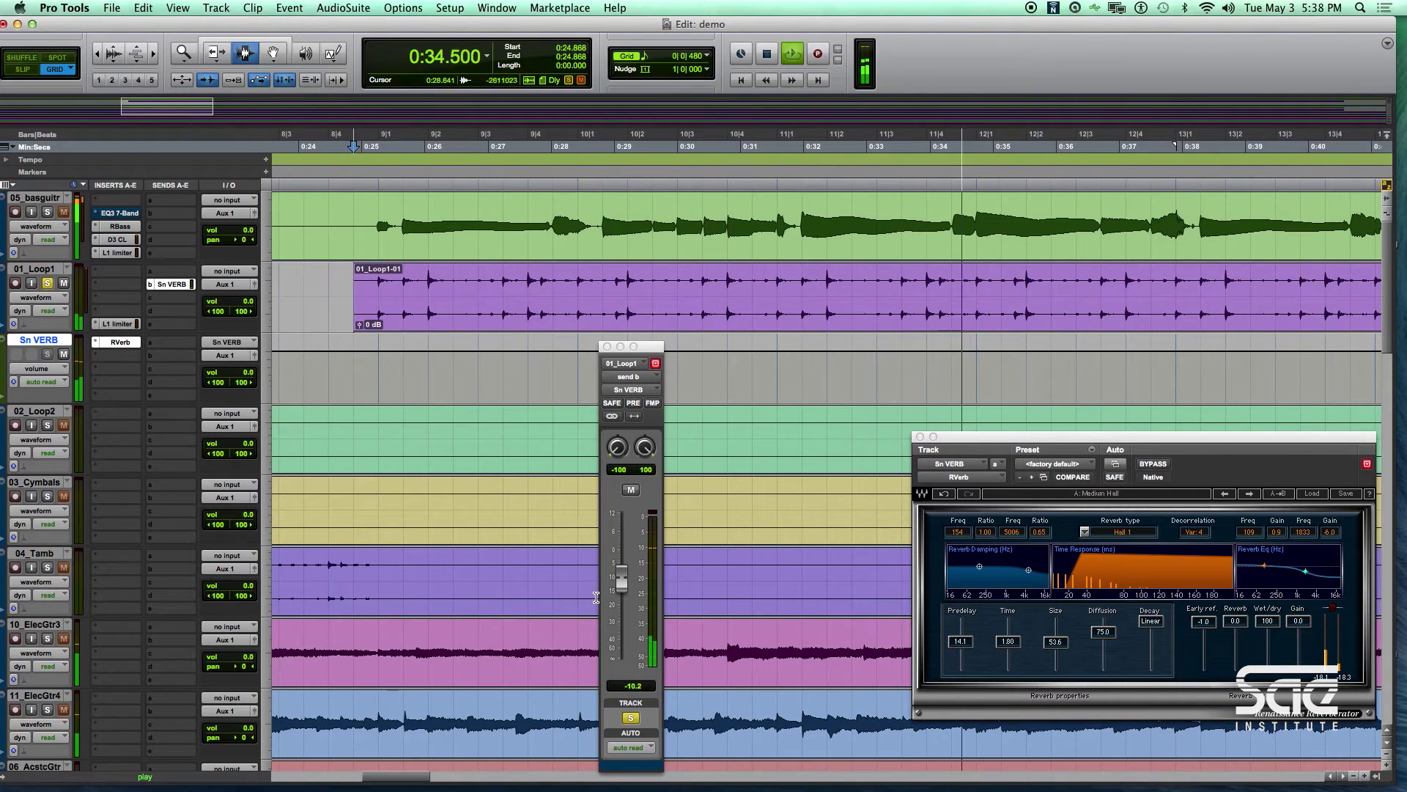
Step: Push the send higher while listening, stop playback, then pull the send to -inf
drag(622, 579, 623, 568)
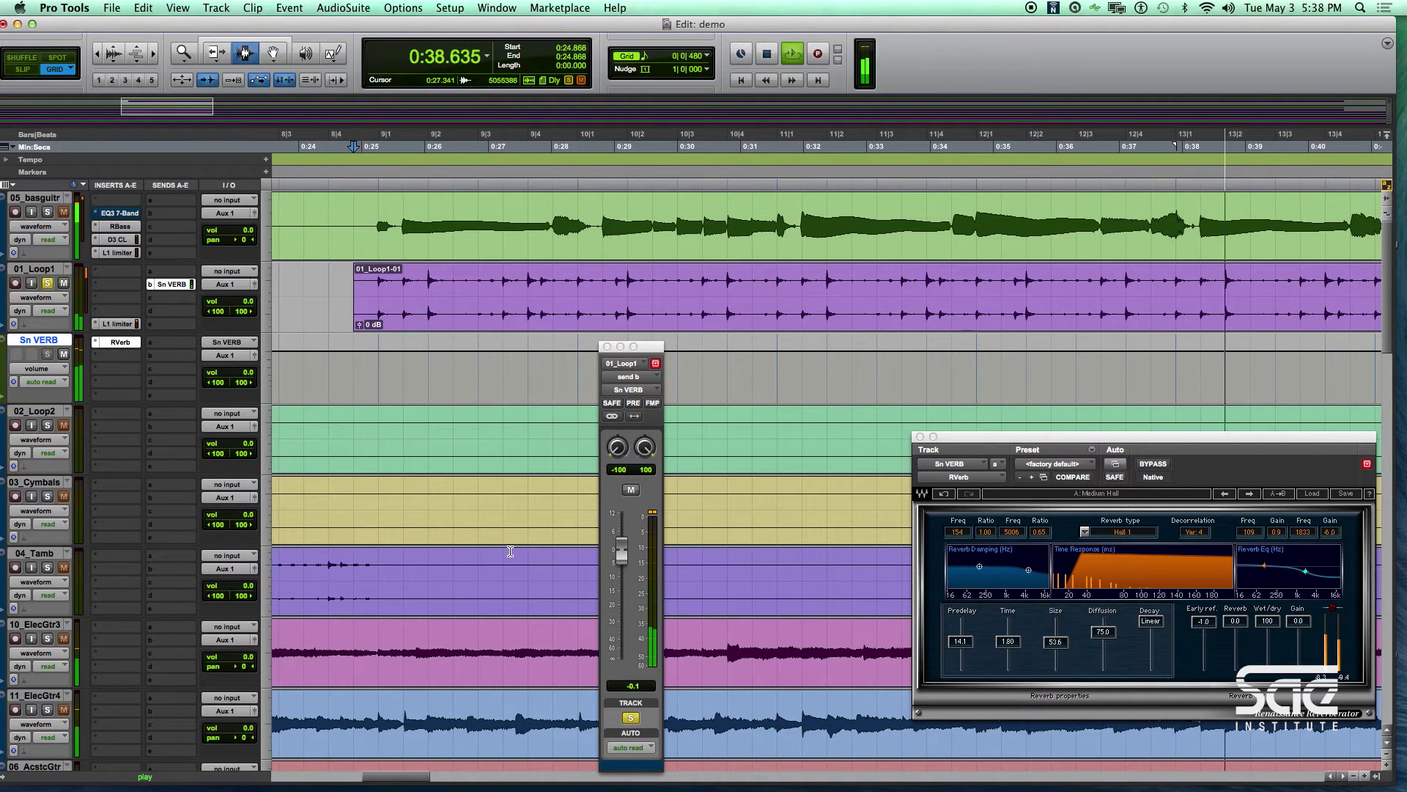
key(space)
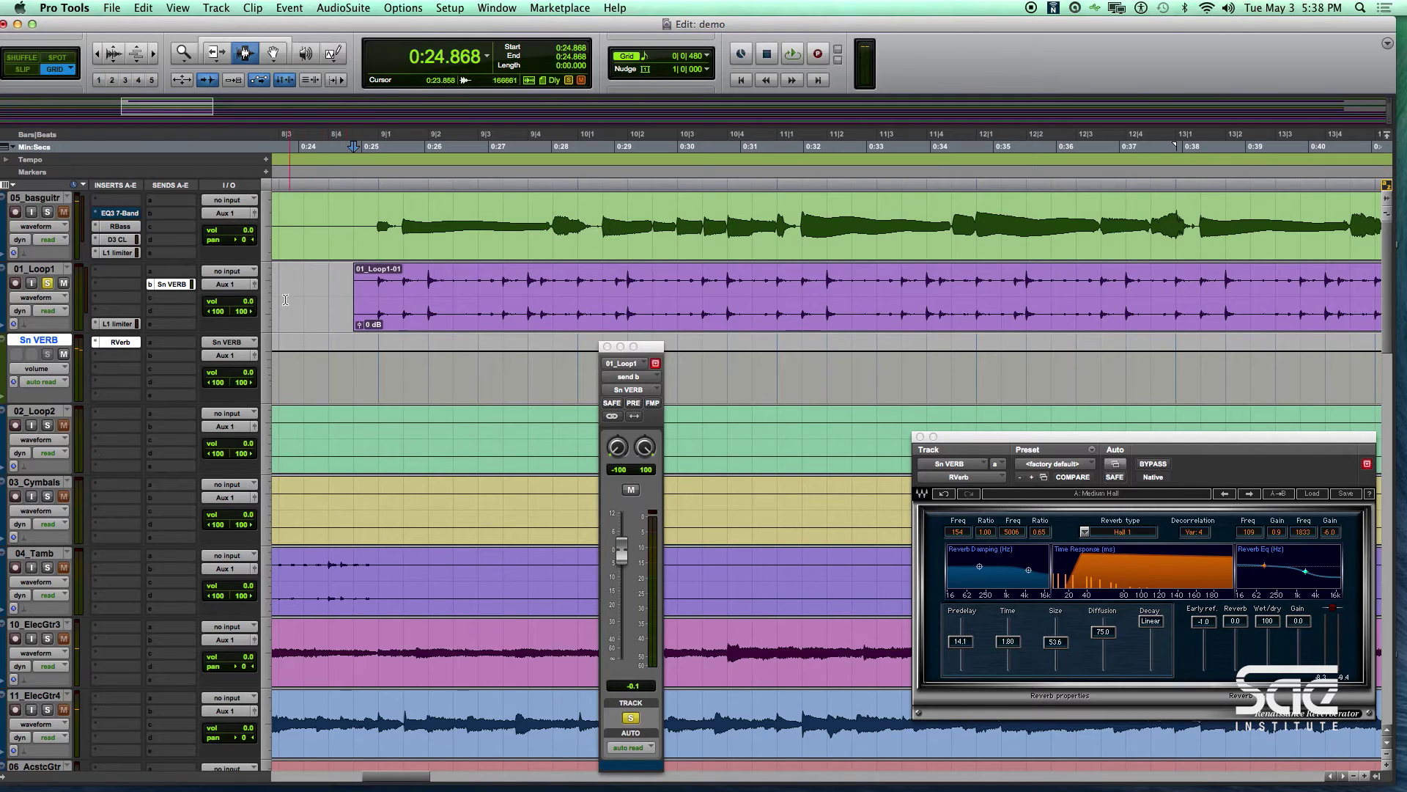
drag(632, 560, 636, 669)
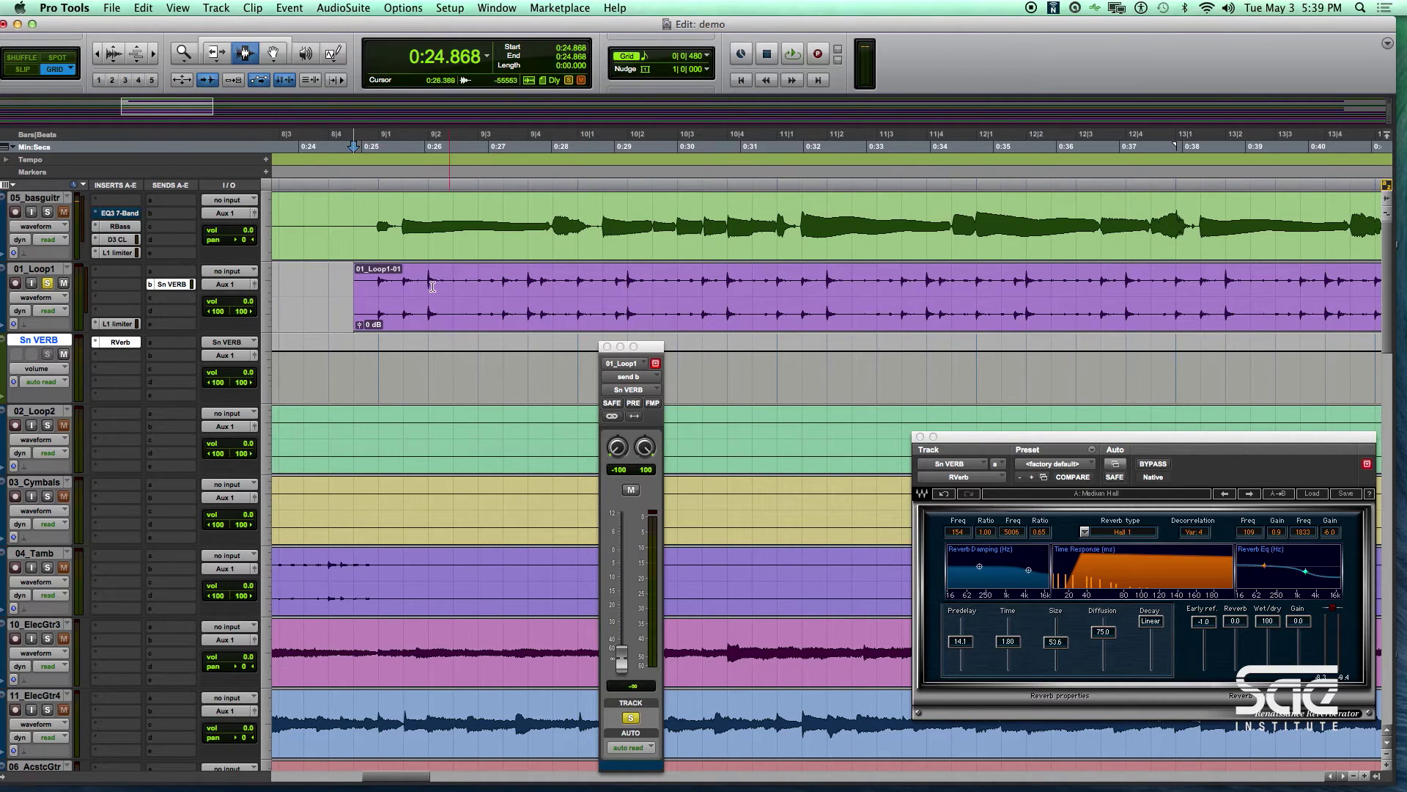
Step: Show the snd b level automation and raise the send over the first snare hit
click(404, 280)
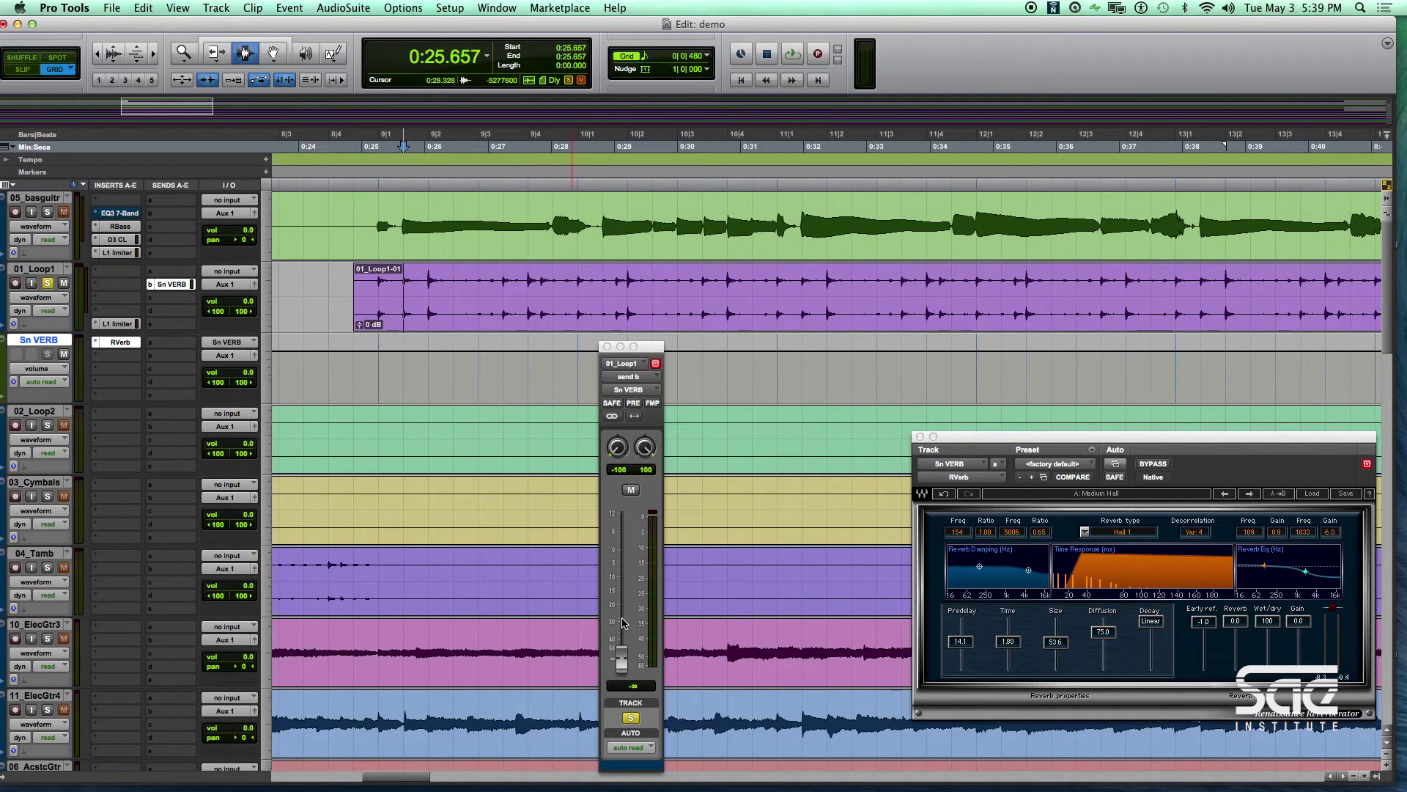
ctrl+super+click(620, 644)
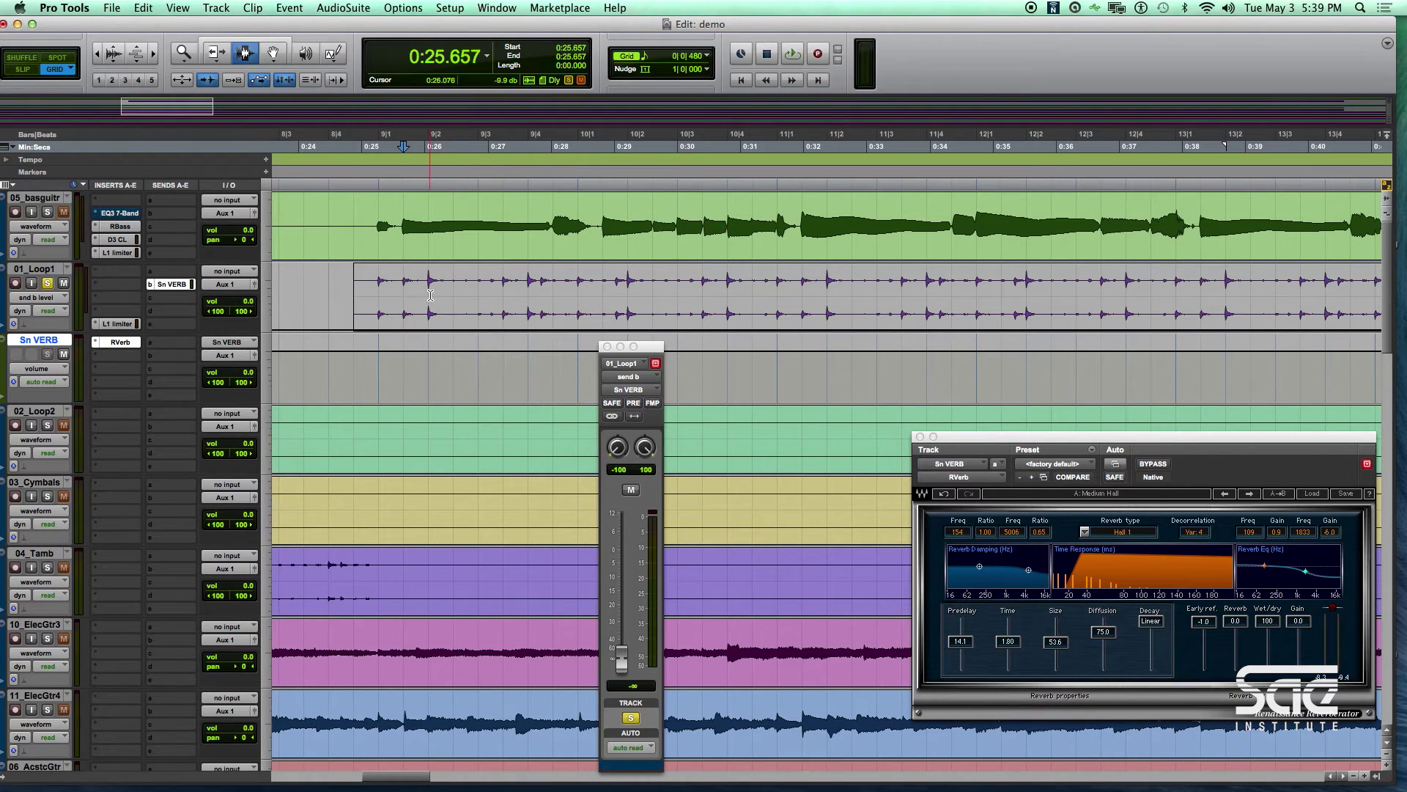
drag(433, 296, 456, 301)
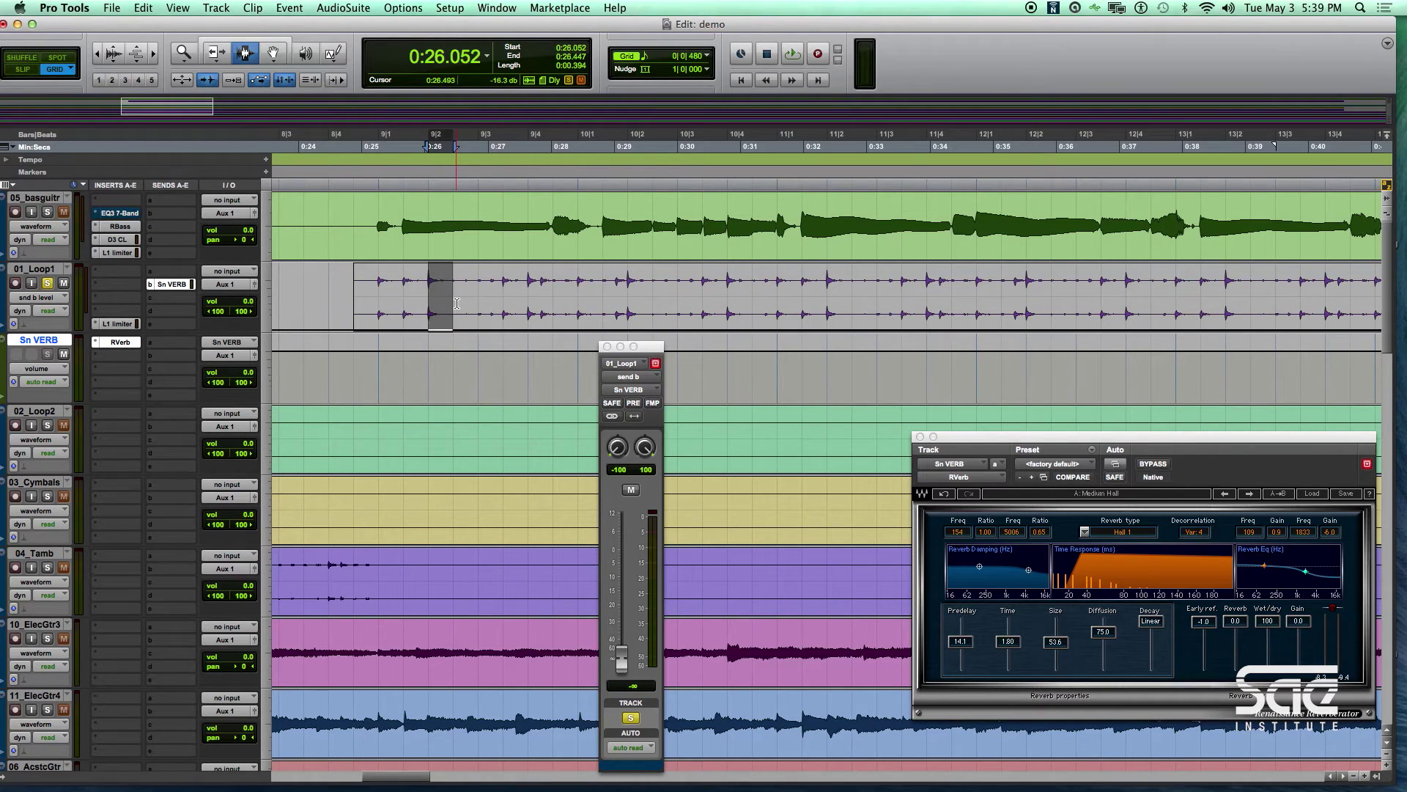
key(F6)
drag(444, 309, 440, 201)
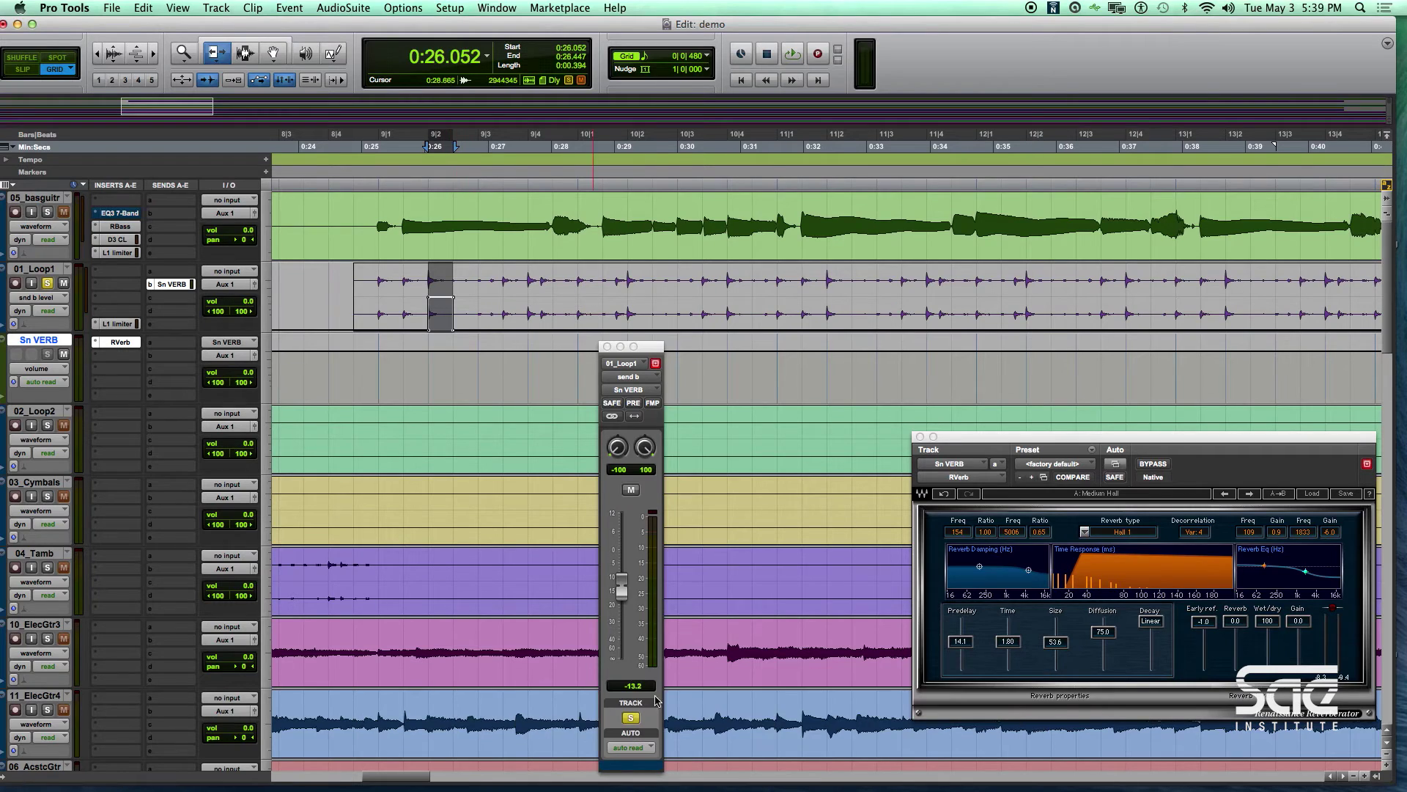
Step: Fine-tune the snare send bump to -12.4 dB and play from just before the snare
key(F7)
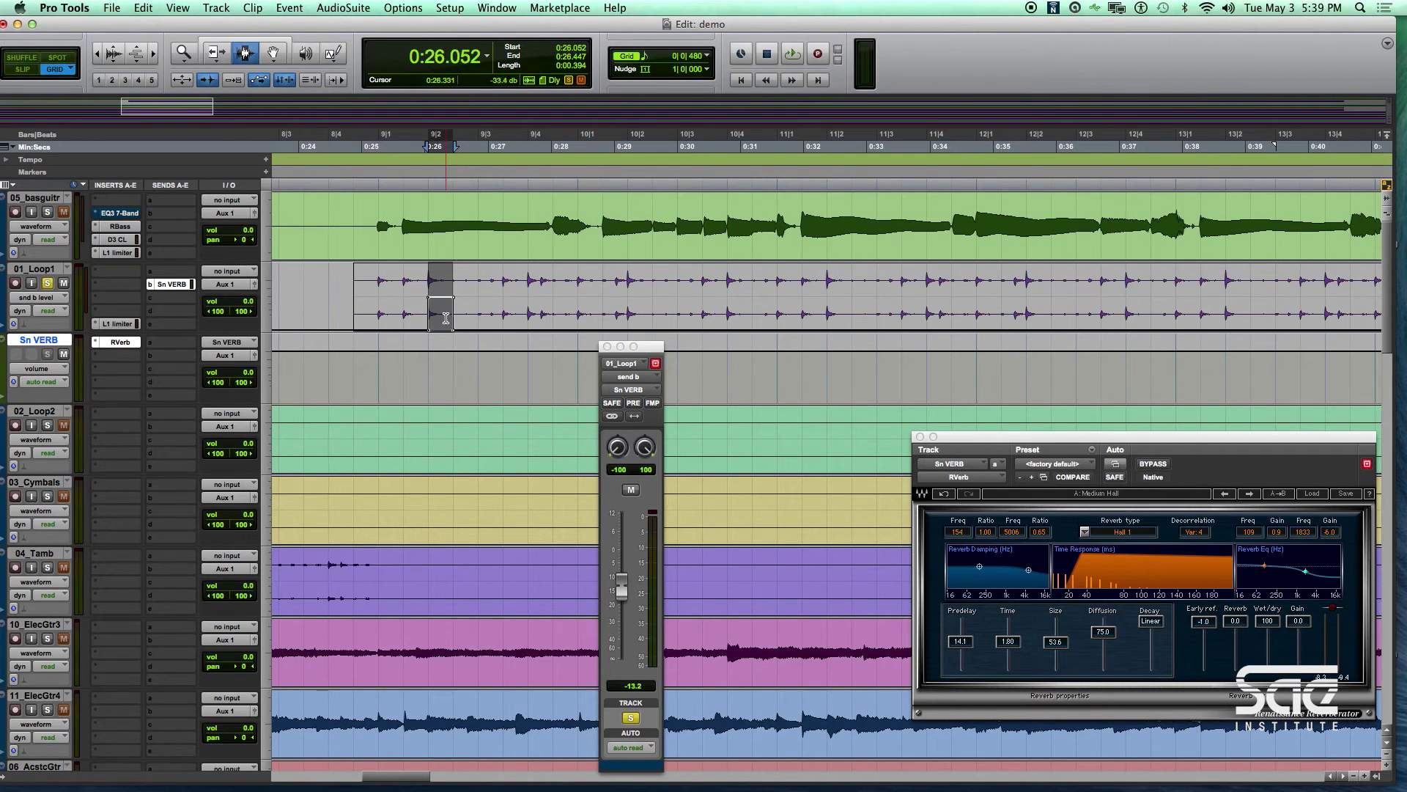
key(F6)
drag(442, 311, 442, 299)
key(F7)
click(374, 296)
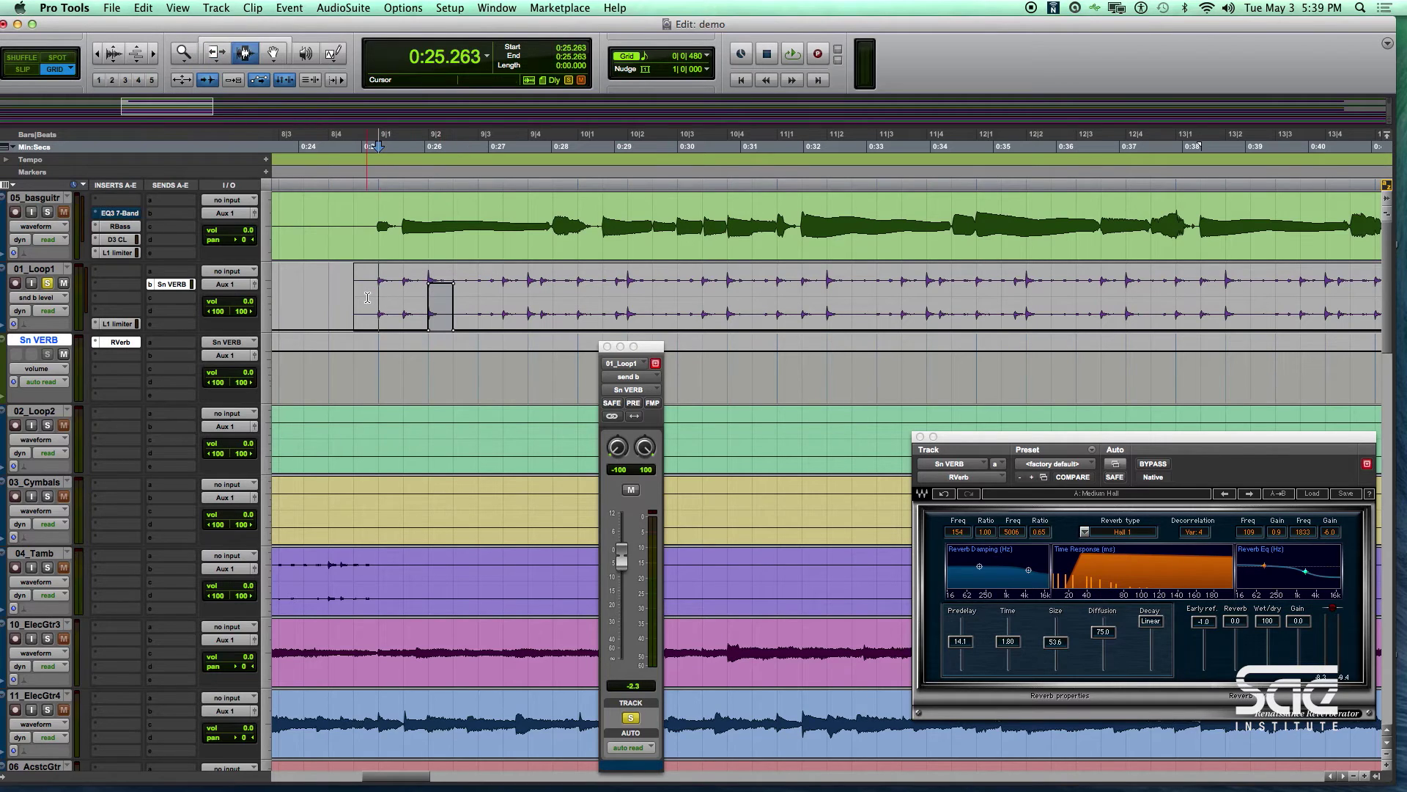
key(space)
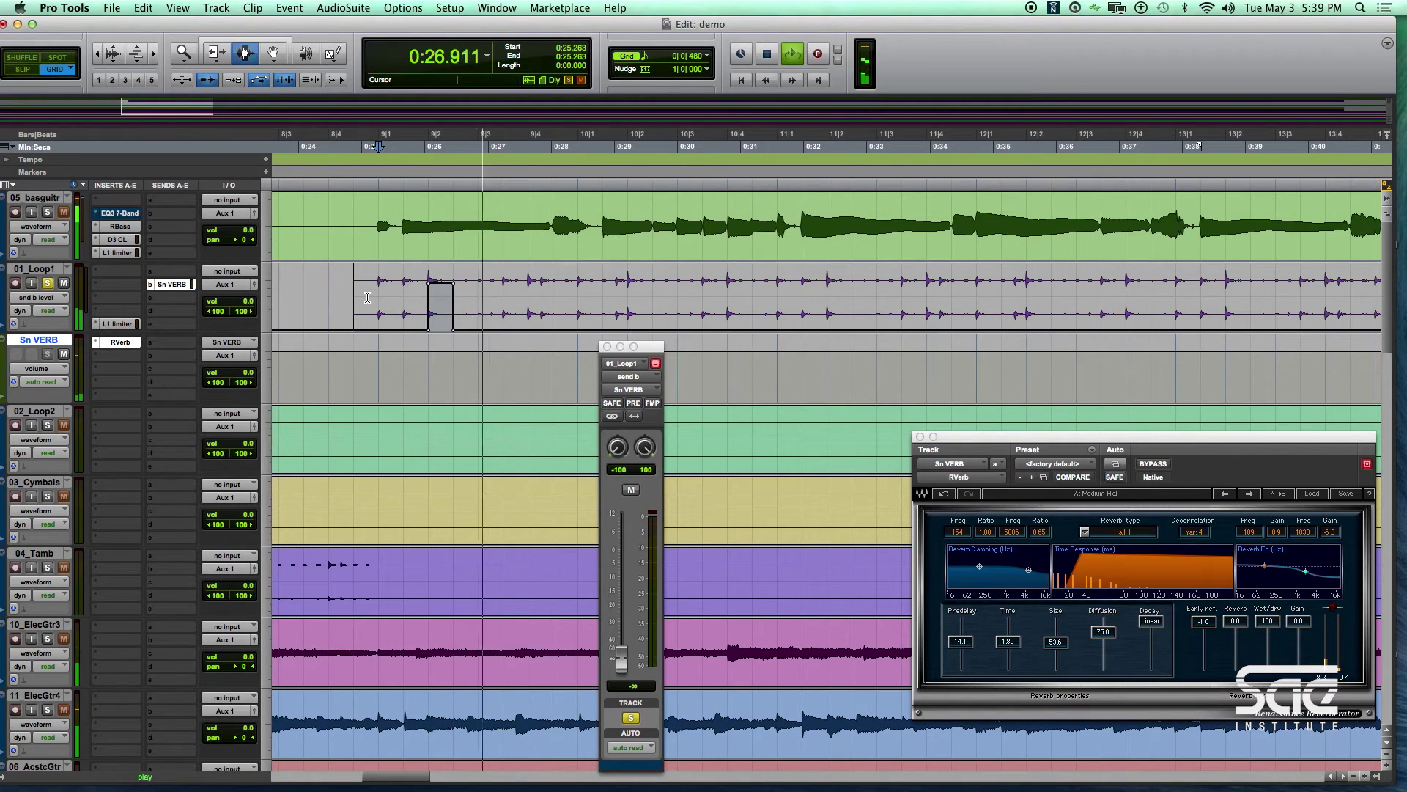
Step: Duplicate the one-beat send bump along 01_Loop1 with Cmd+D and audition it from the loop start
key(space)
drag(430, 293, 529, 299)
key(super+d)
key(super+d)
key(super+d)
key(super+d)
key(super+d)
key(super+d)
key(super+d)
key(super+d)
key(super+d)
key(super+d)
key(super+d)
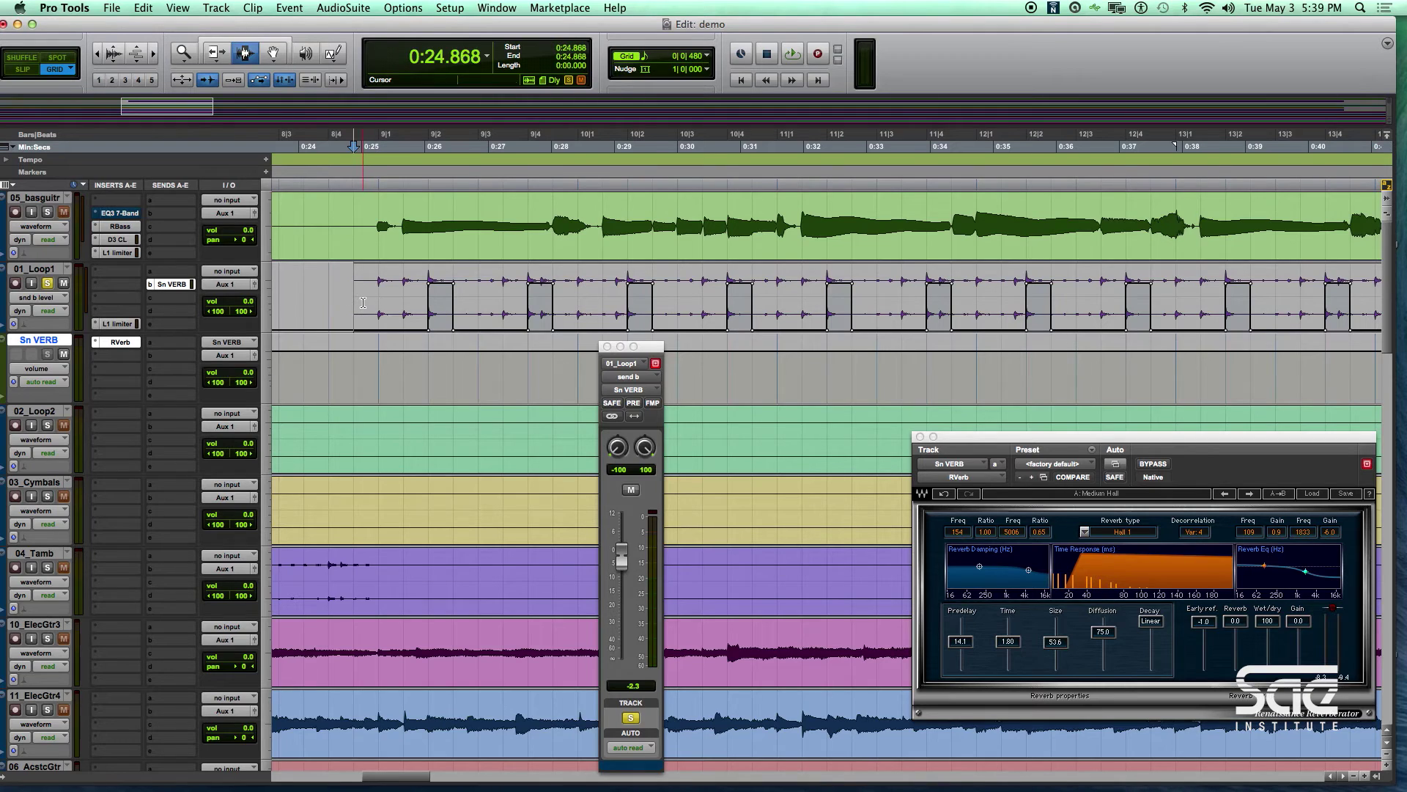
key(space)
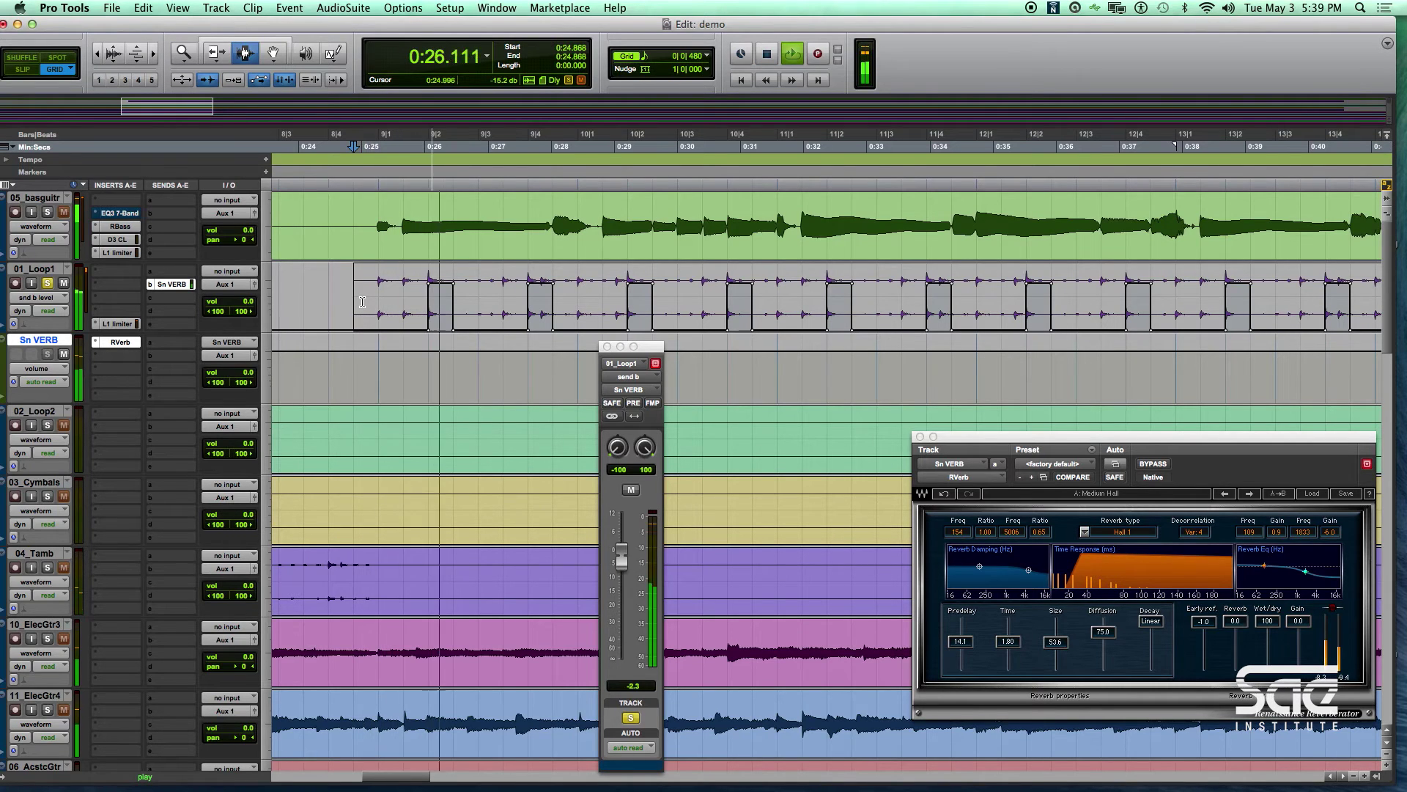
key(super+z)
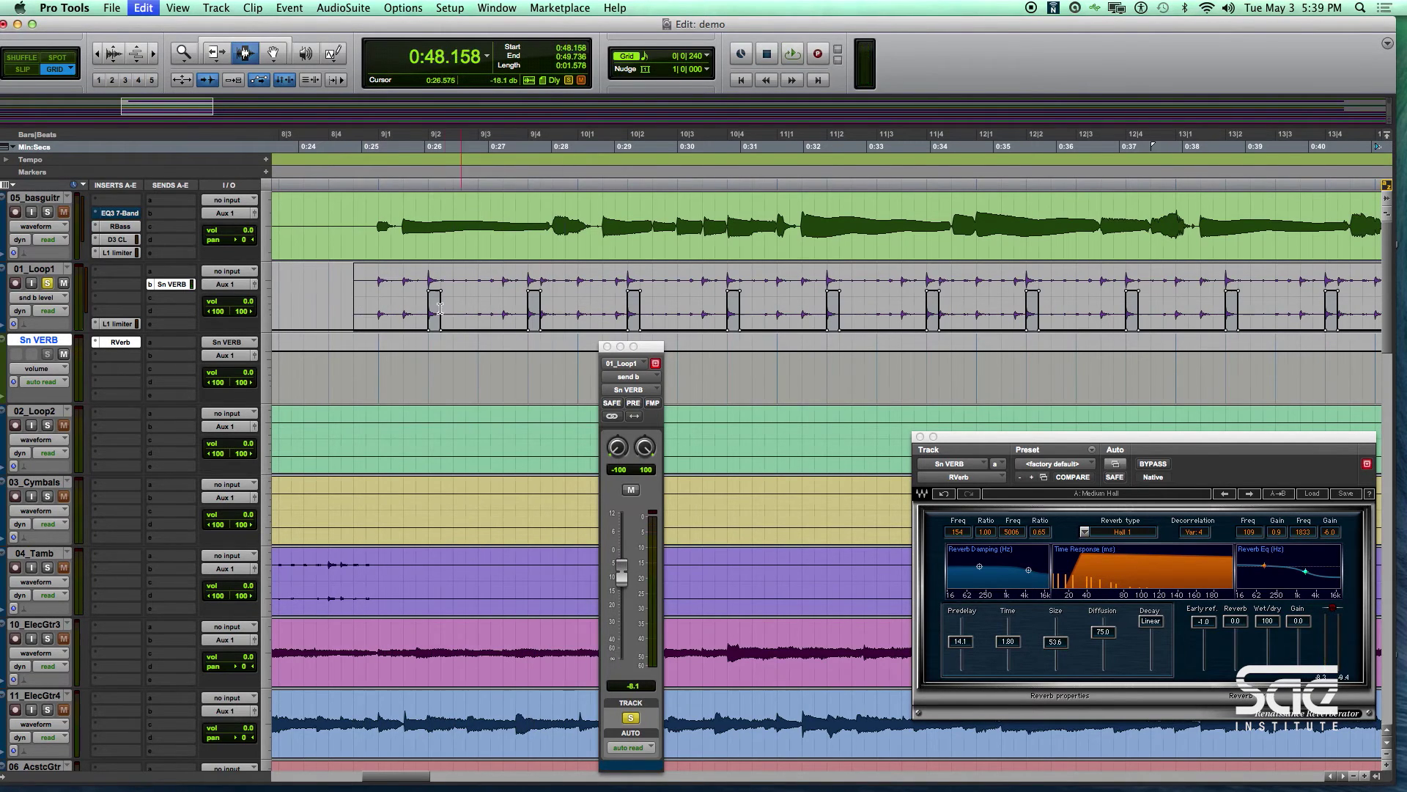
click(372, 301)
key(space)
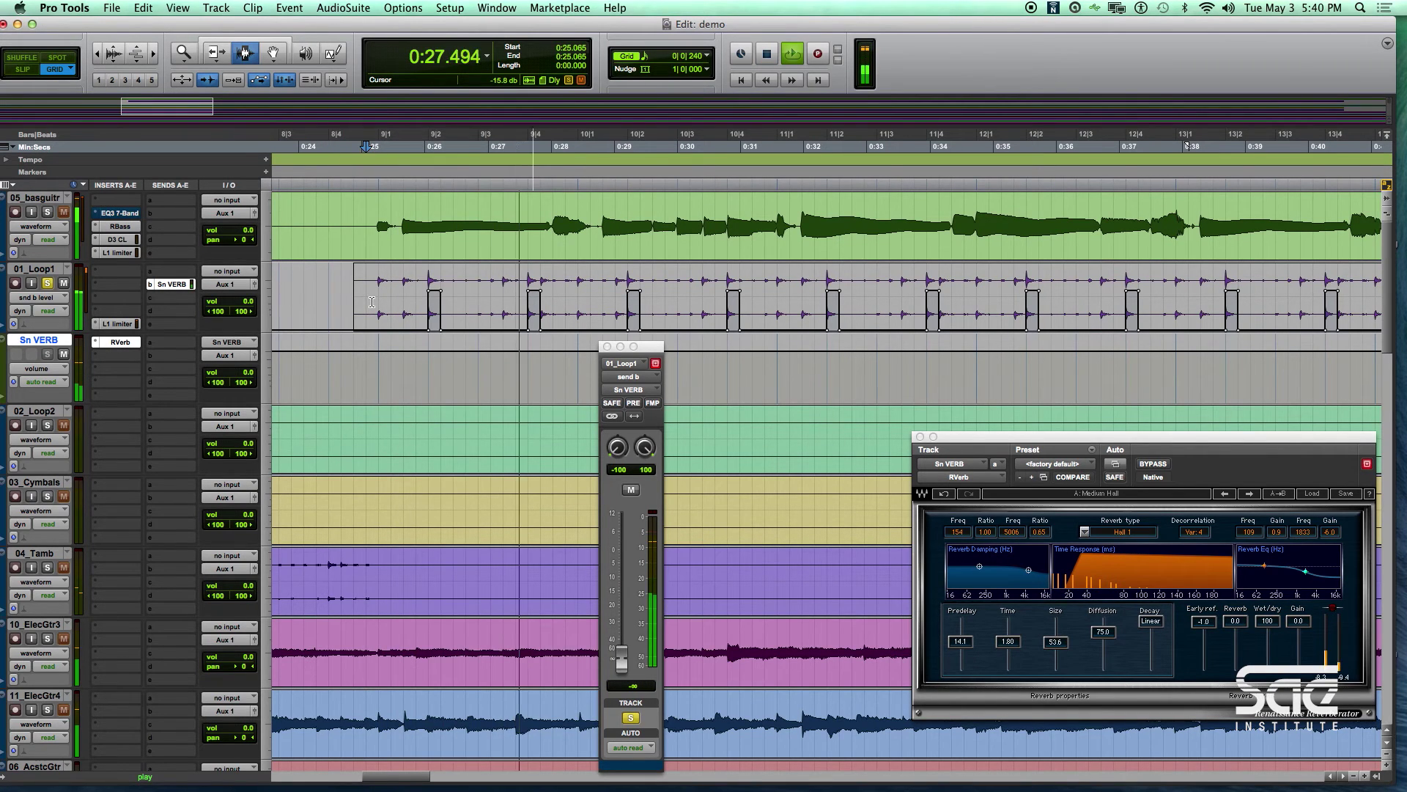
Step: Zoom out and trim the silent send section up to -32.5 dB
key(super+bracketleft)
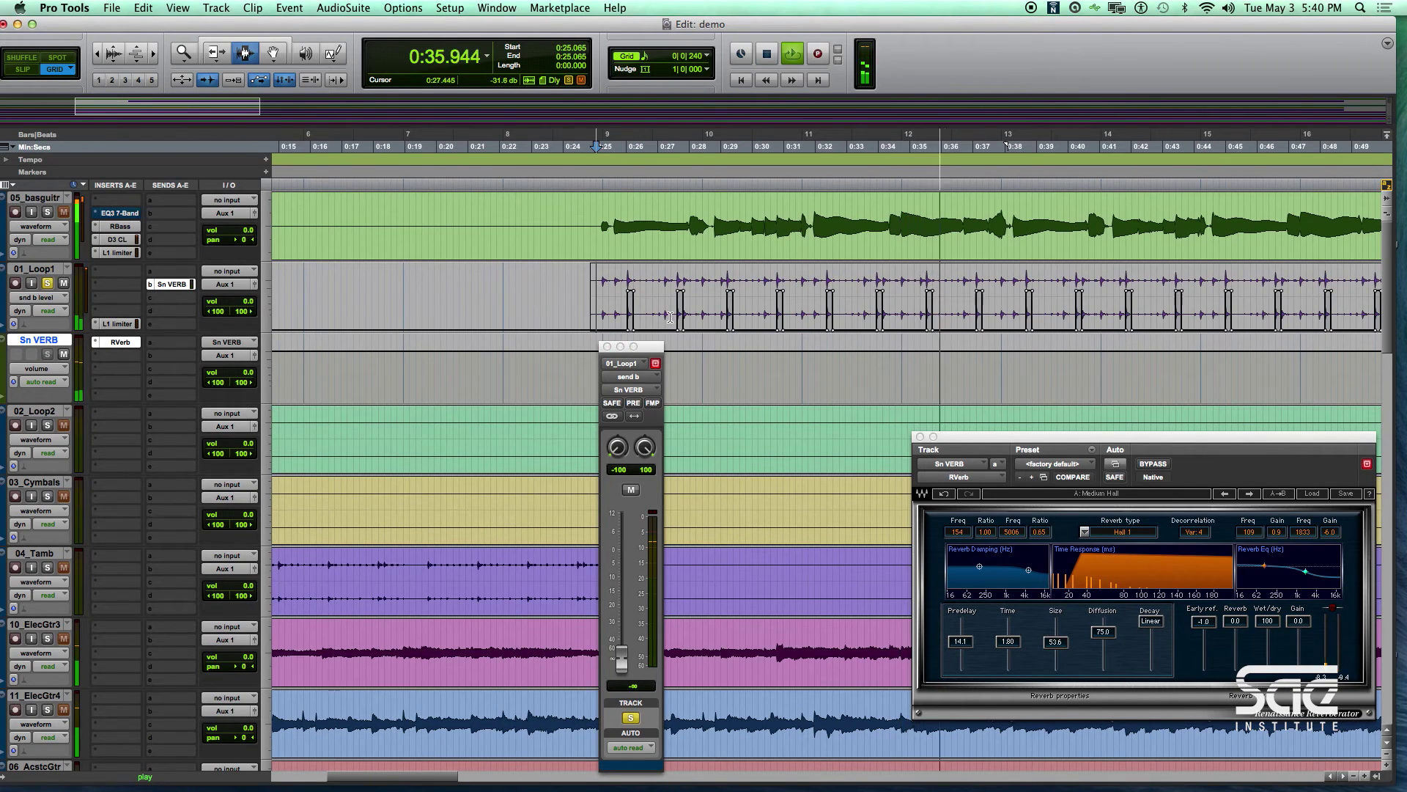
key(space)
key(F8)
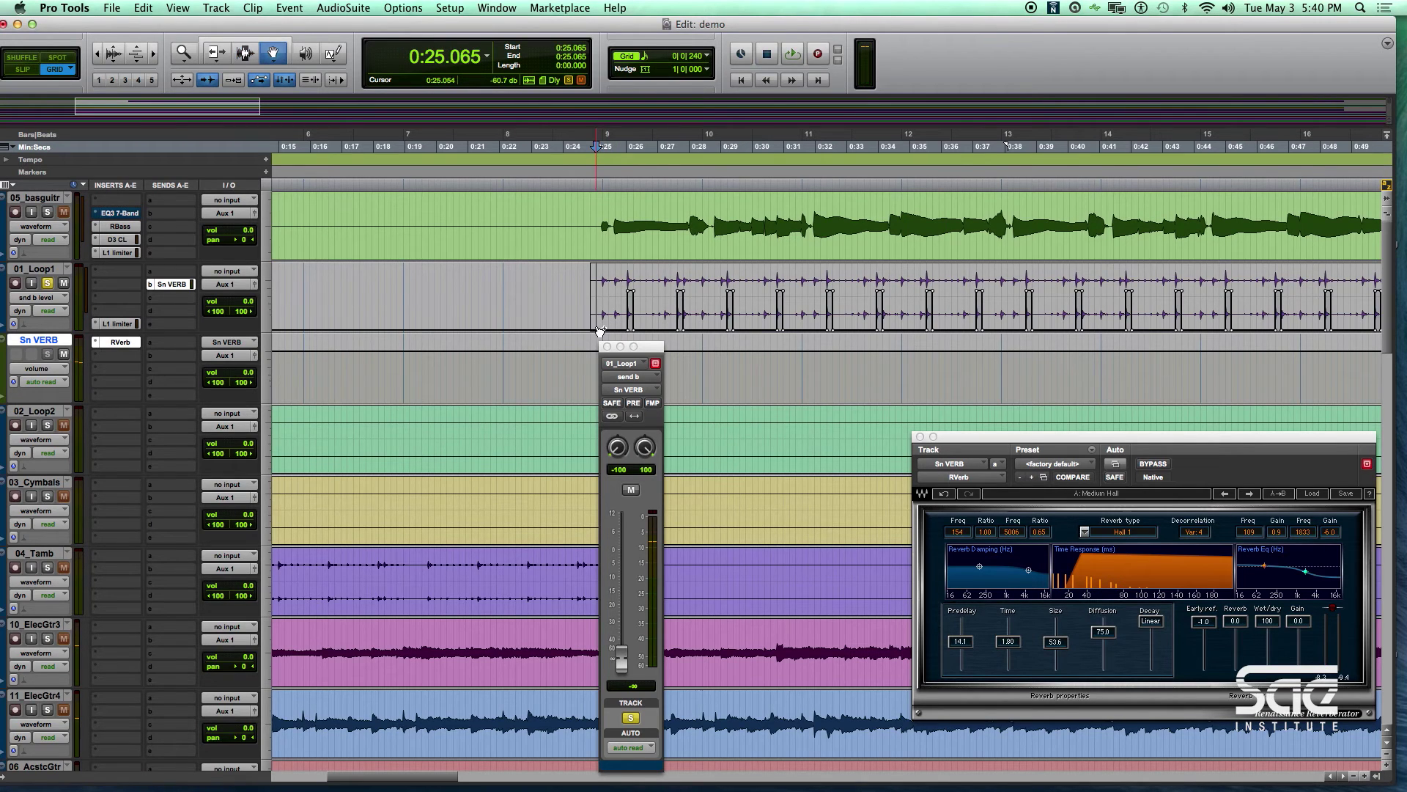
key(F6)
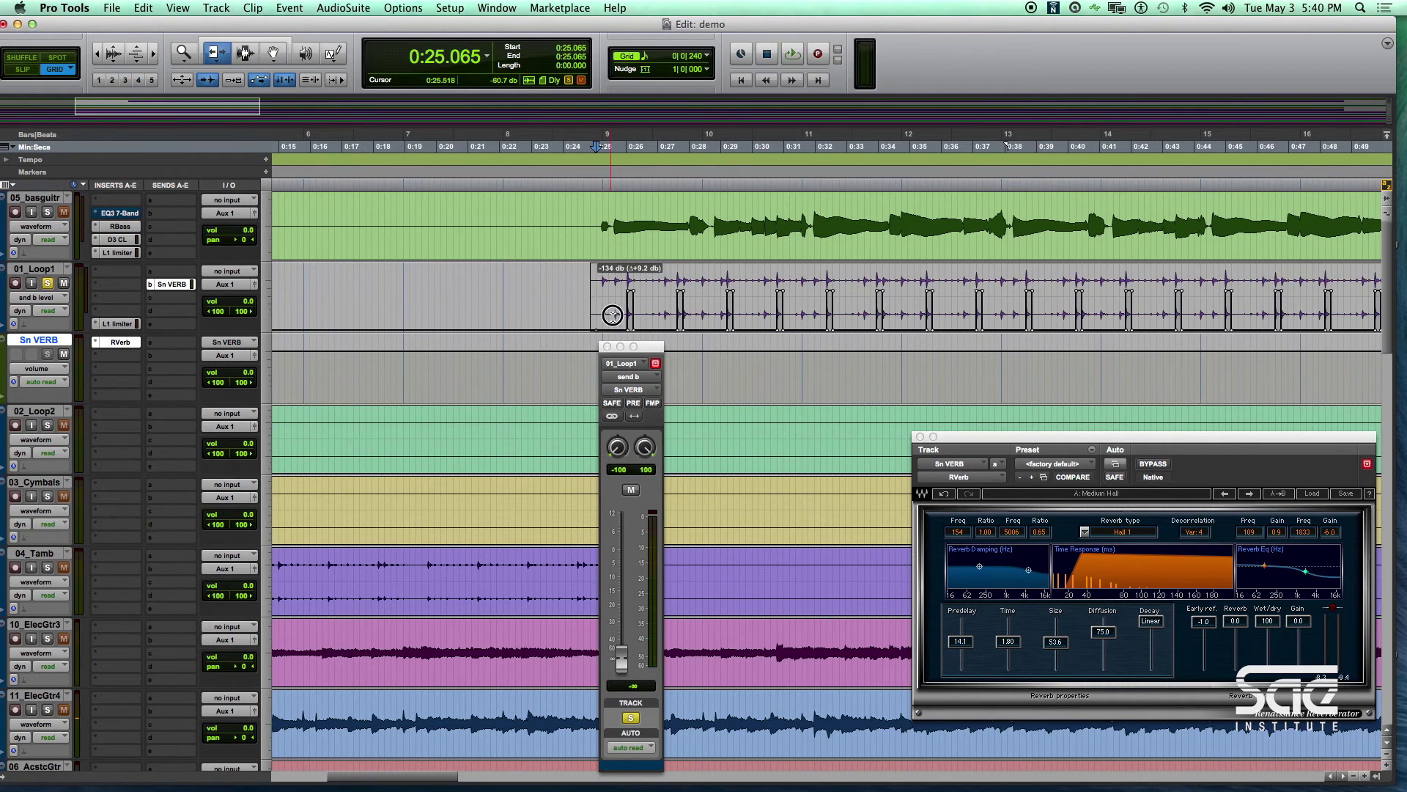
drag(619, 228, 609, 301)
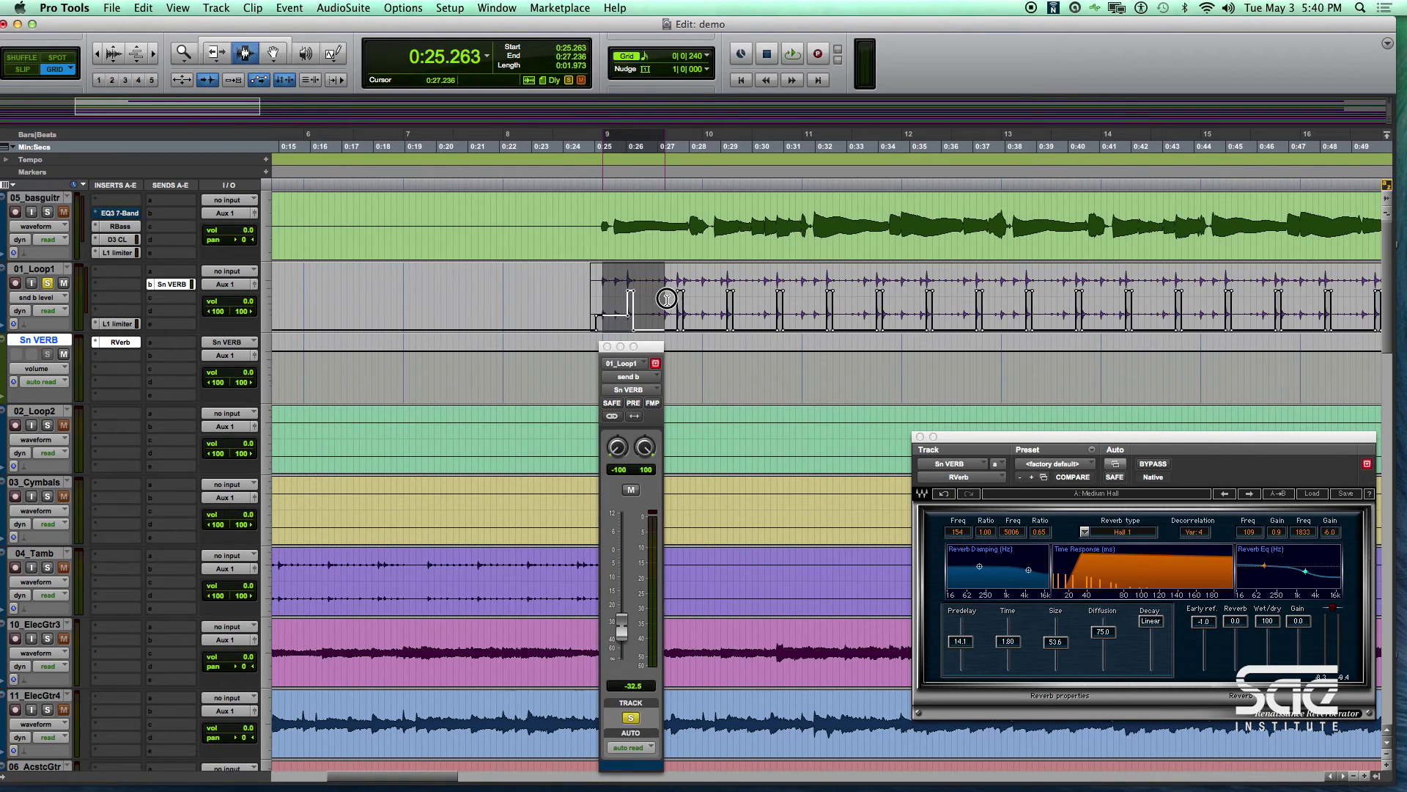
Step: Select a one-beat automation segment and duplicate it repeatedly to the end of the clip
key(super+d)
key(super+z)
drag(612, 298, 630, 295)
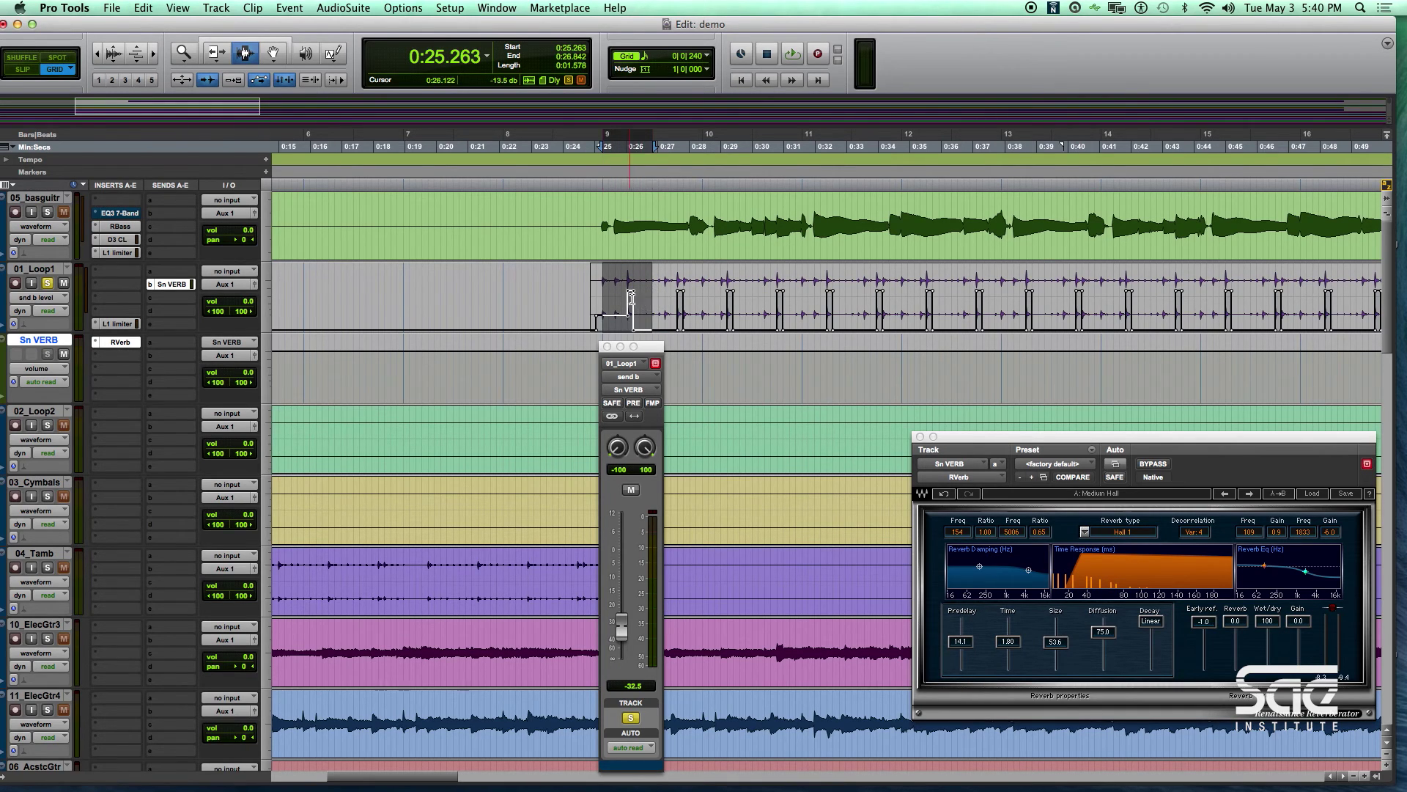
key(super+d)
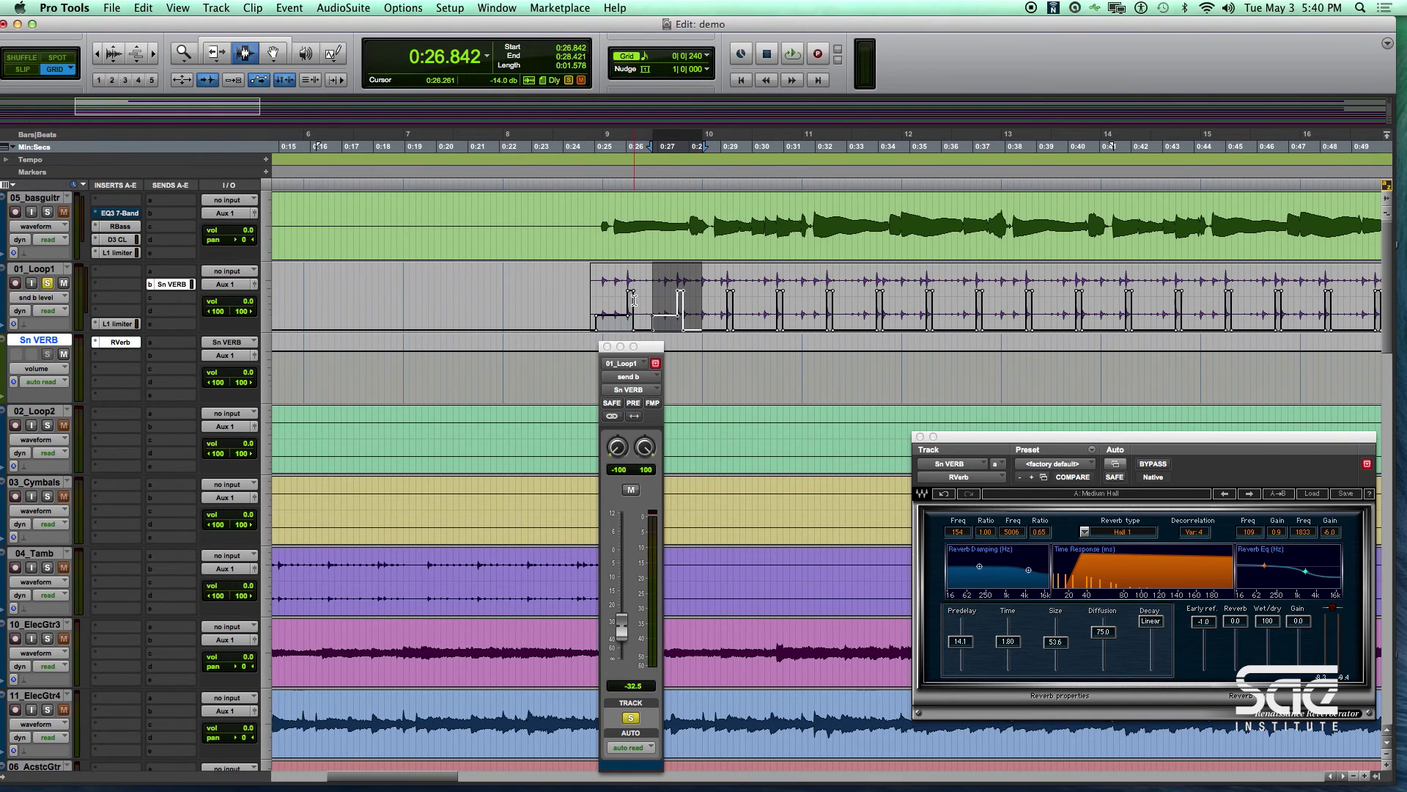
key(super+d)
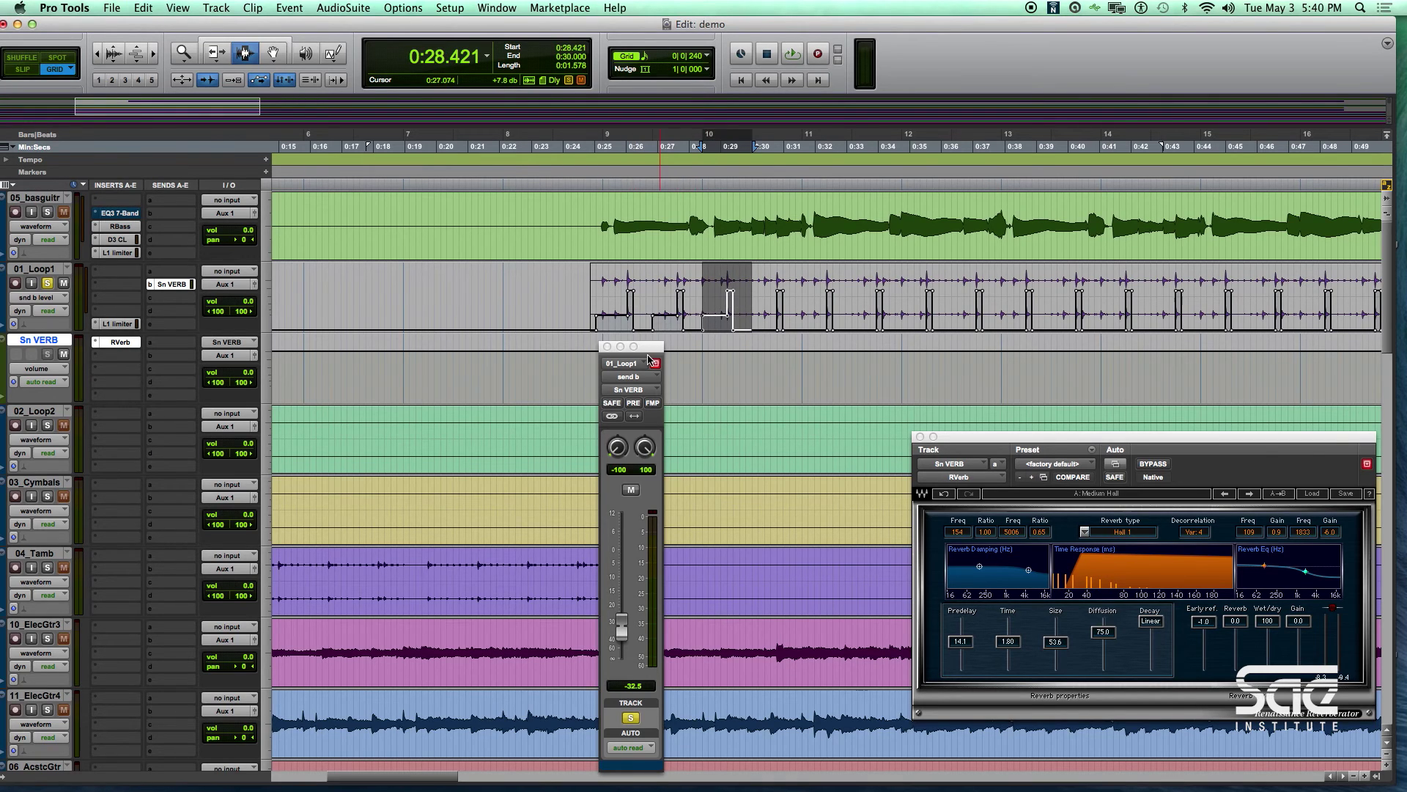
key(super+d)
key(super+d)
key(super+d)
key(super+d)
key(super+d)
key(super+d)
key(super+d)
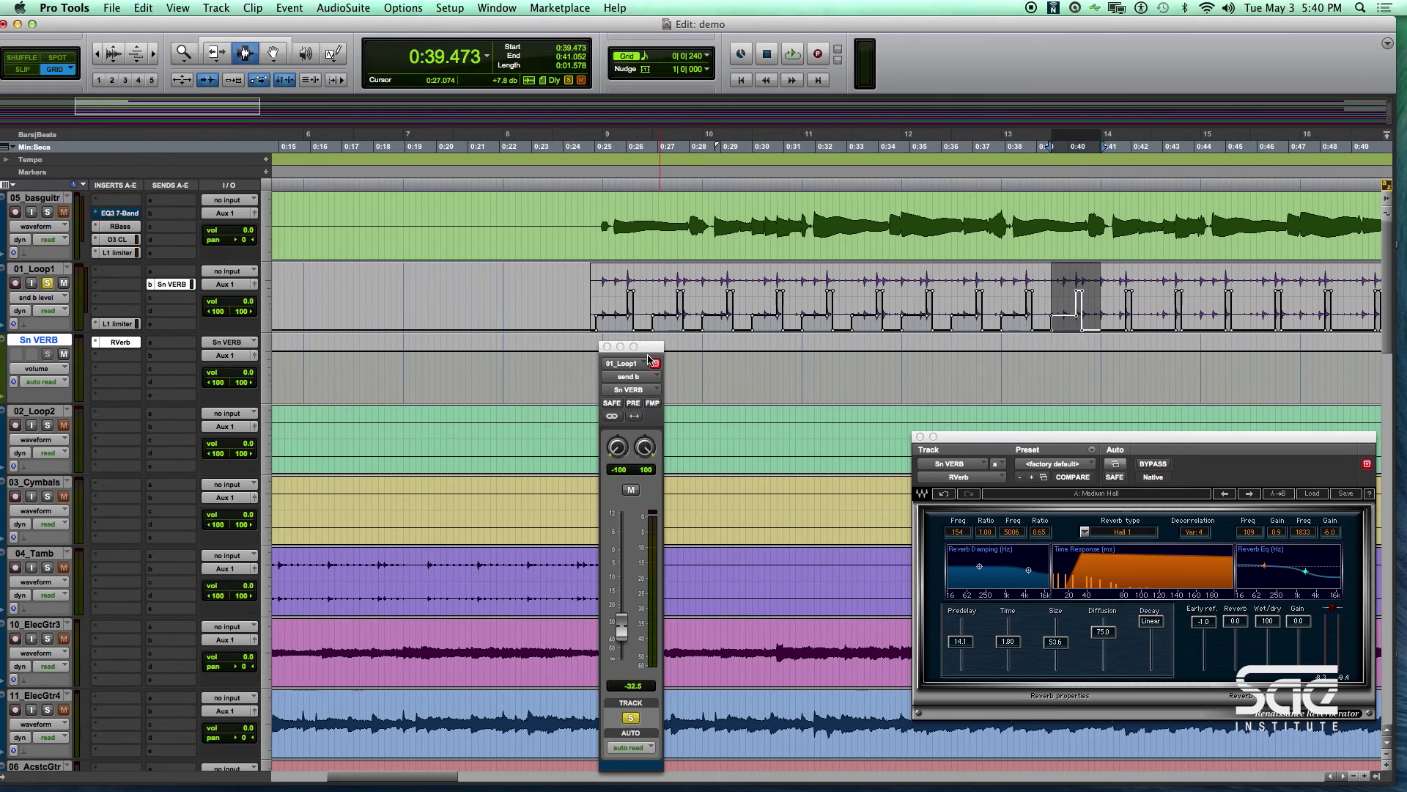
key(super+d)
key(super+d)
key(super+d)
key(super+d)
key(super+d)
key(super+d)
key(super+d)
key(super+d)
key(super+d)
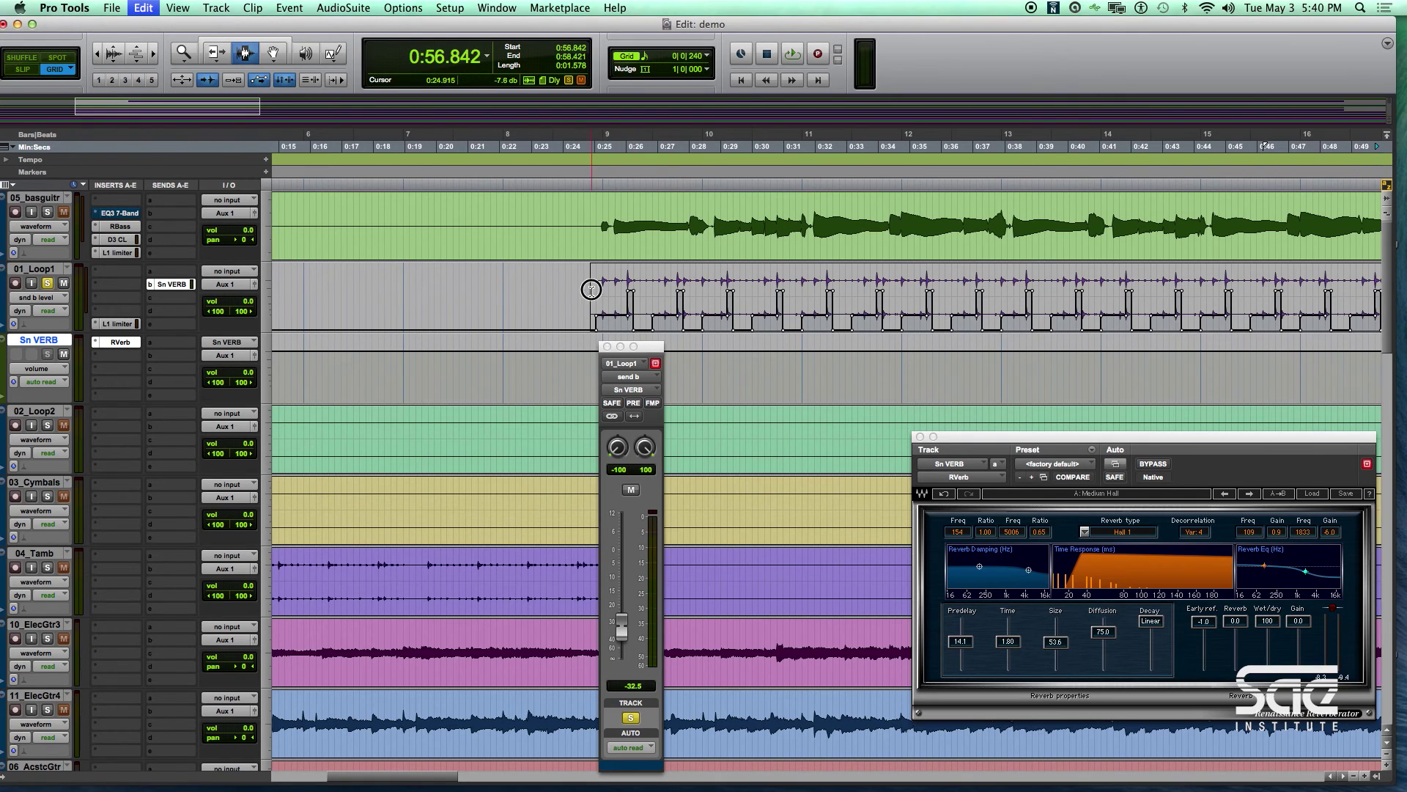
key(space)
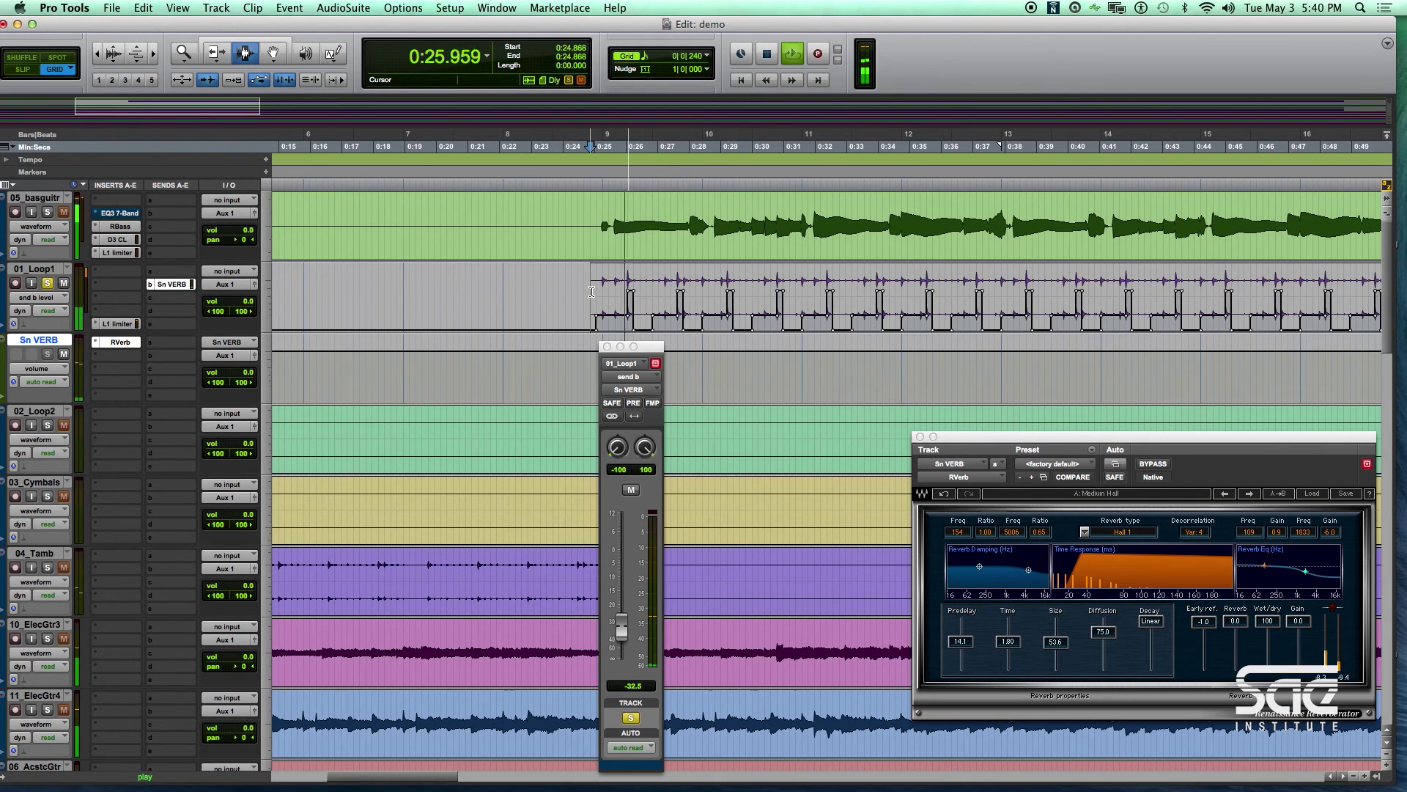